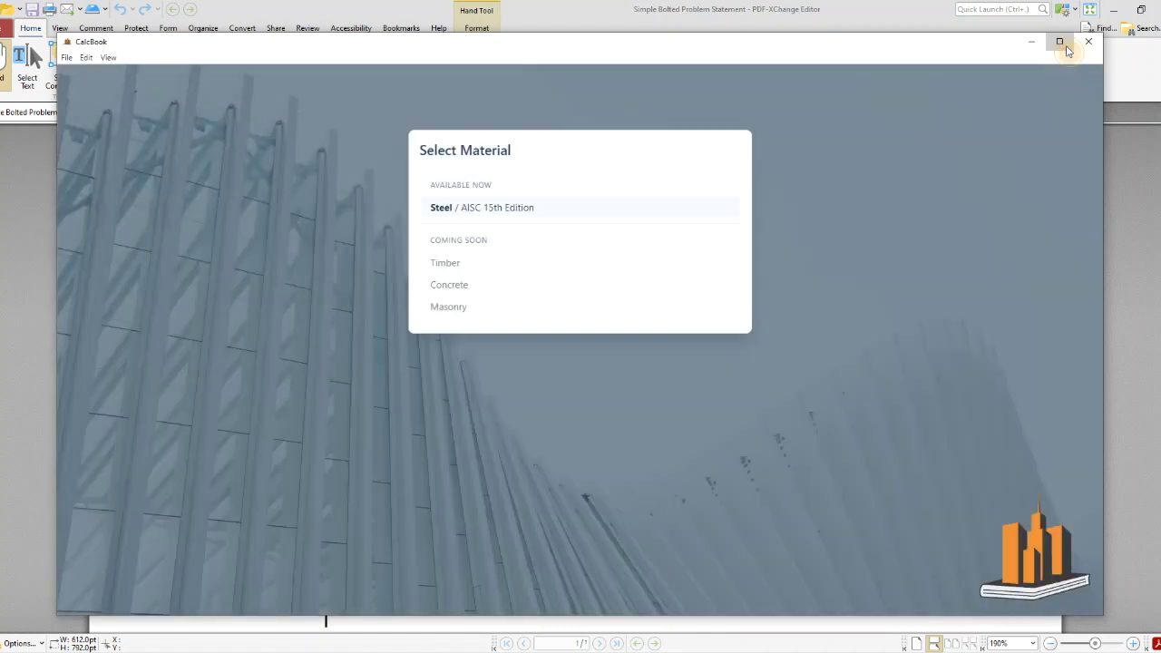
Step: Start a Simple Bolted Connection calculation under steel connection design, using AISC 15th Edition
left_click(1057, 44)
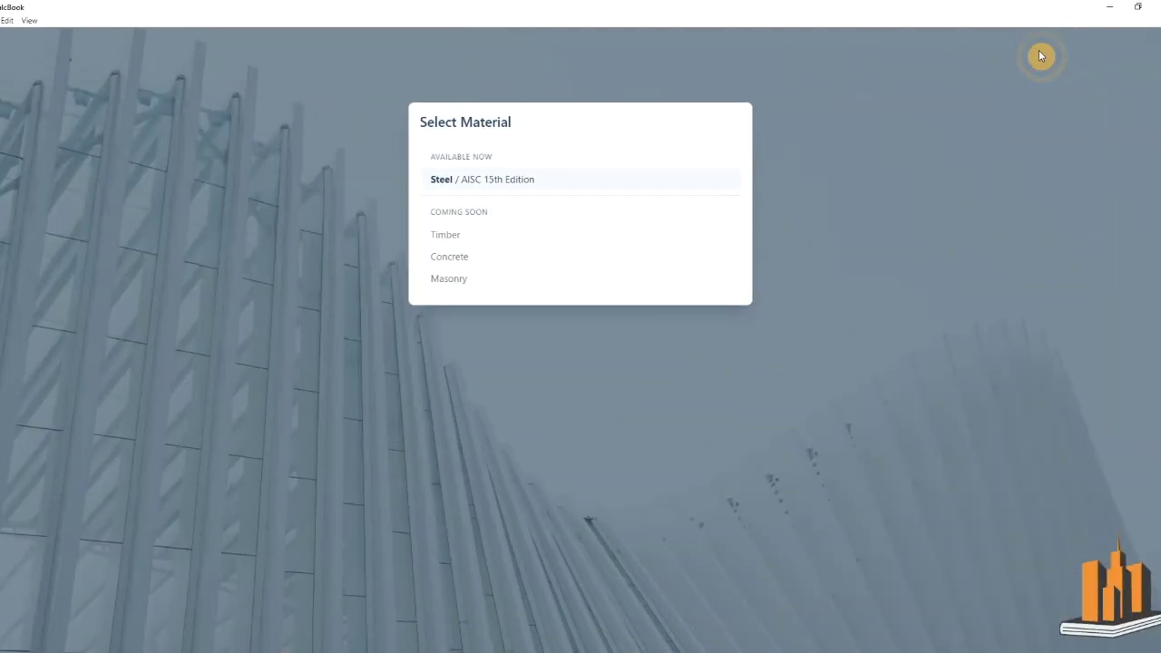
left_click(594, 183)
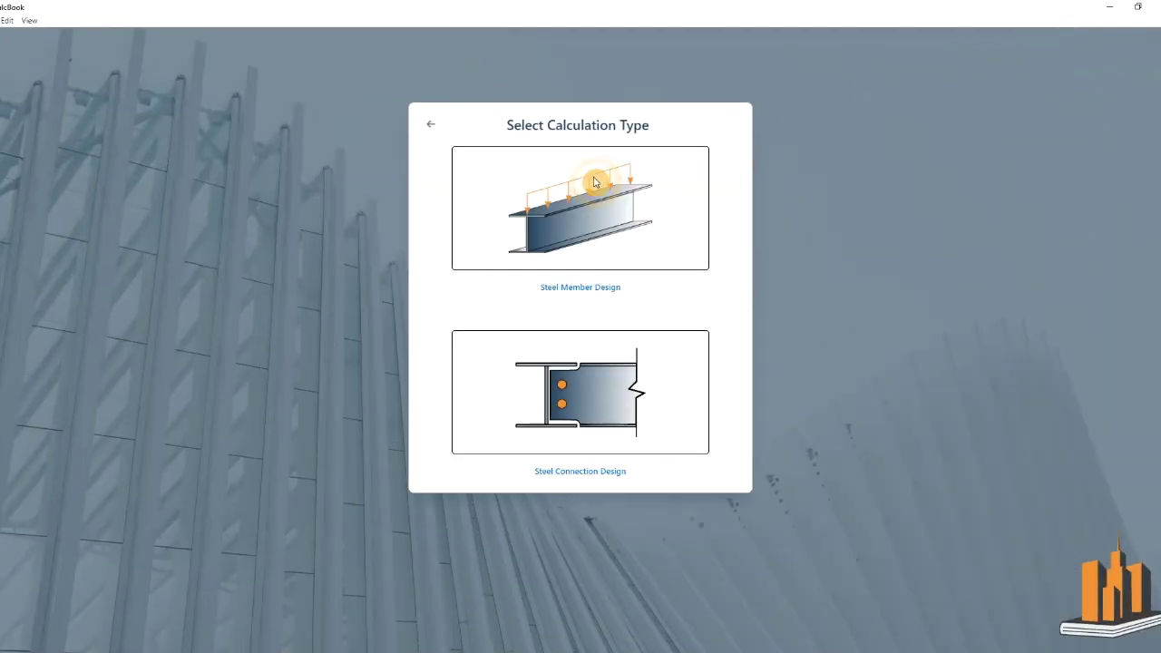
left_click(608, 474)
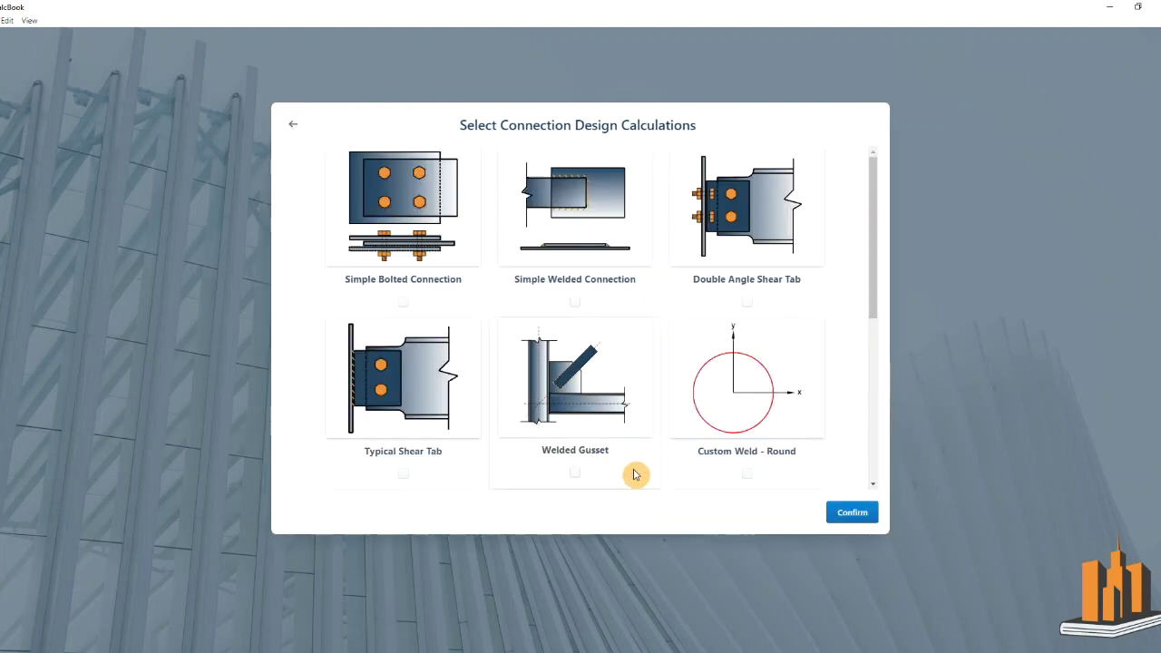
left_click(402, 302)
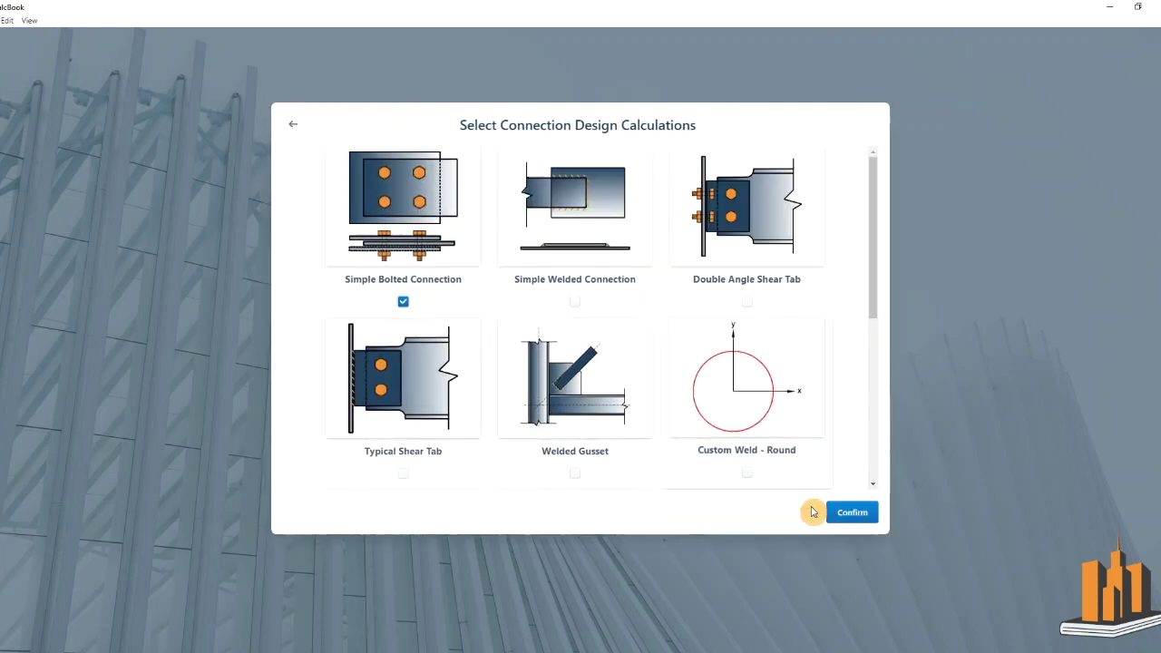
left_click(866, 522)
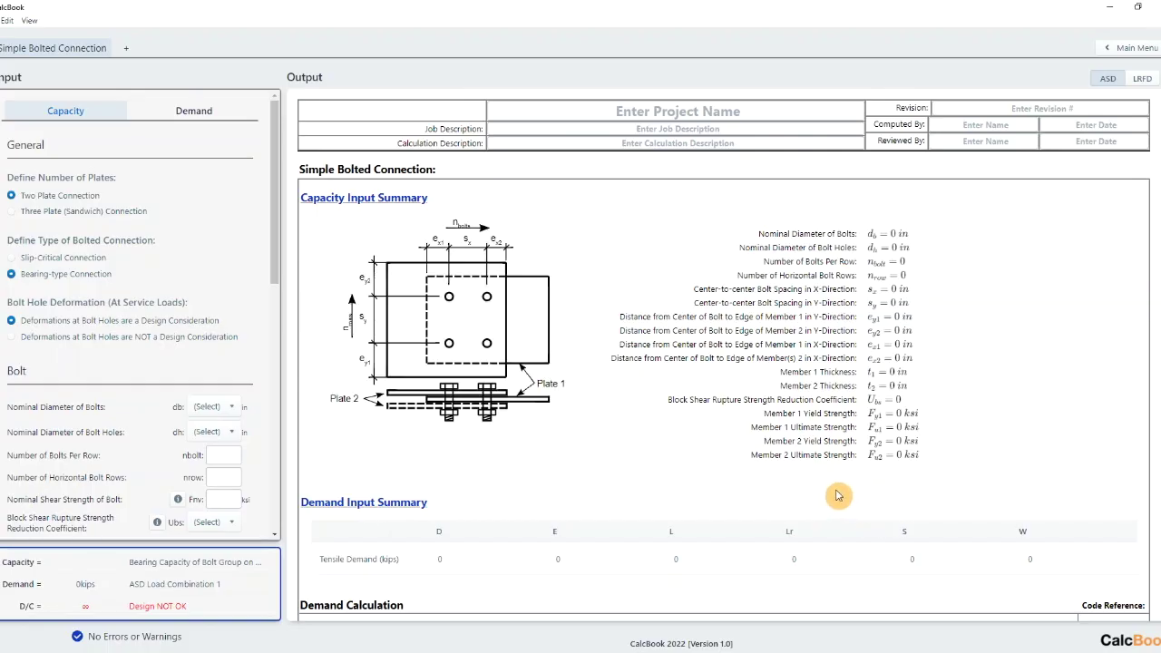
Step: Set the nominal bolt diameter to 3/4" and the nominal bolt hole diameter to 13/16"
left_click_drag(273, 116, 268, 129)
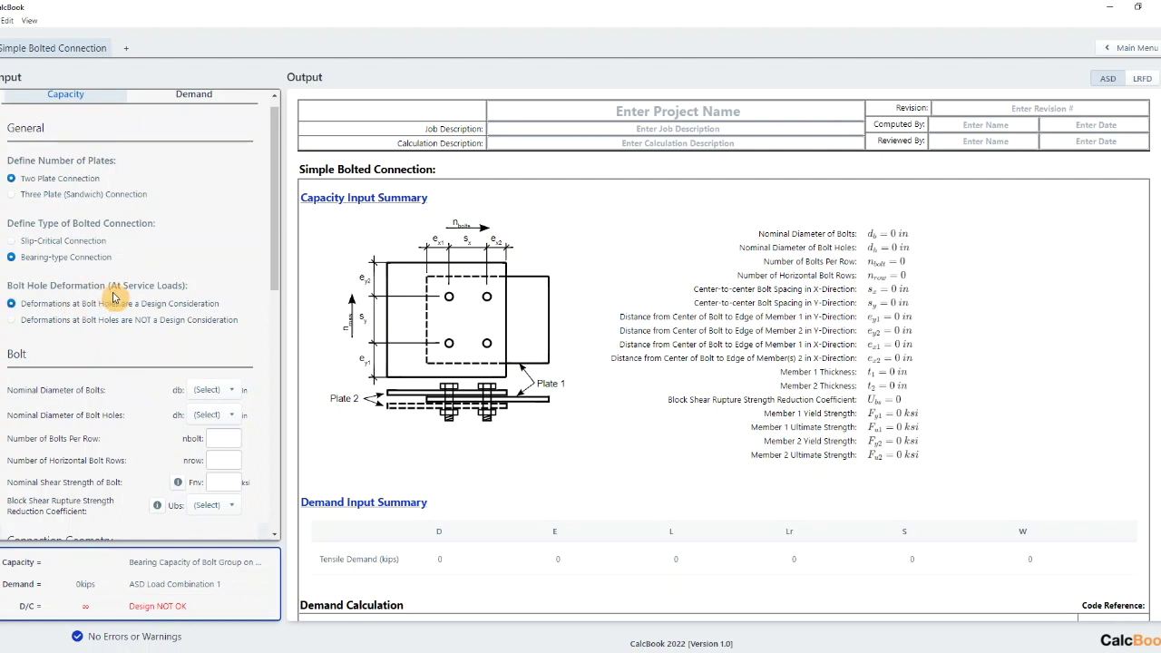
left_click_drag(275, 148, 278, 233)
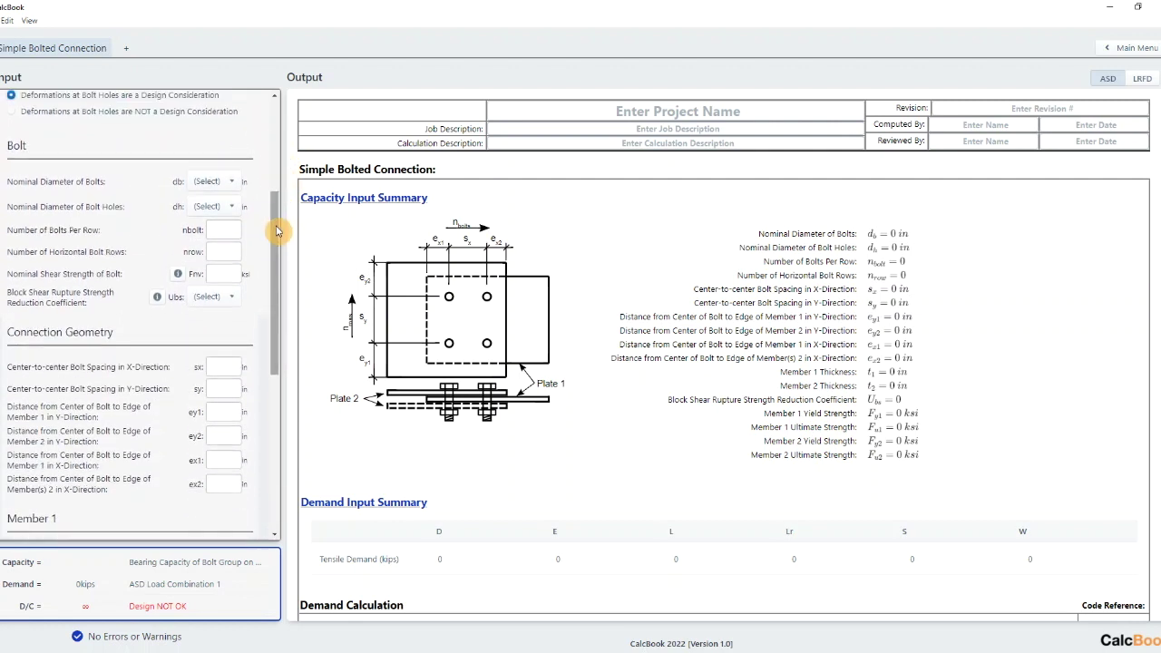
left_click(228, 186)
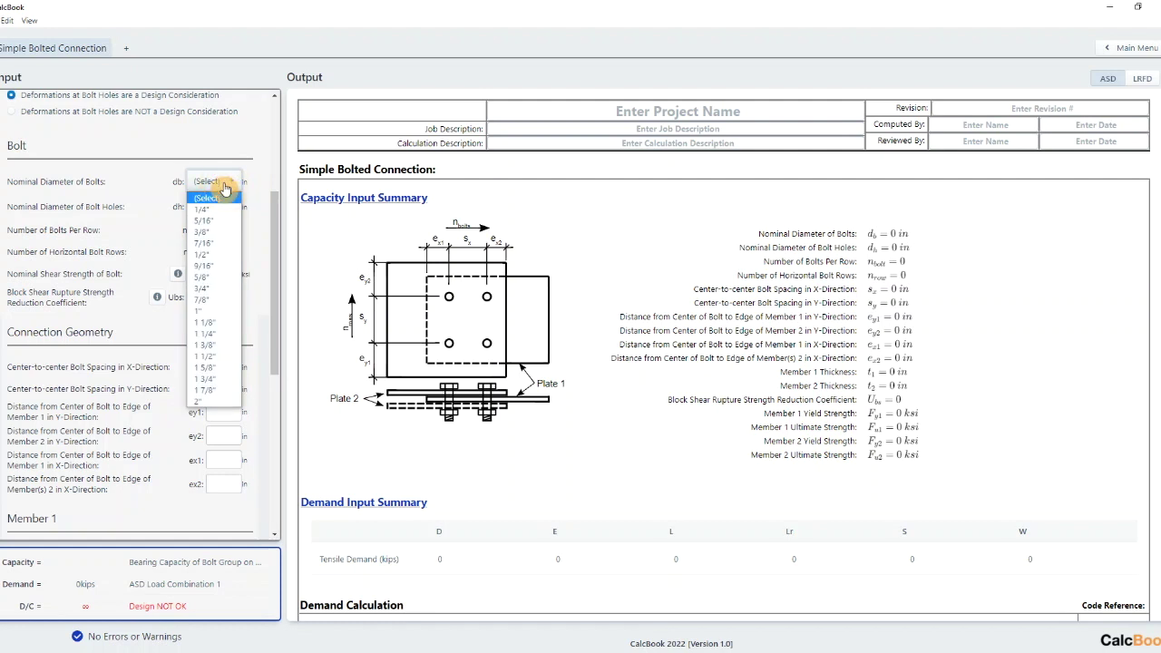
left_click(217, 288)
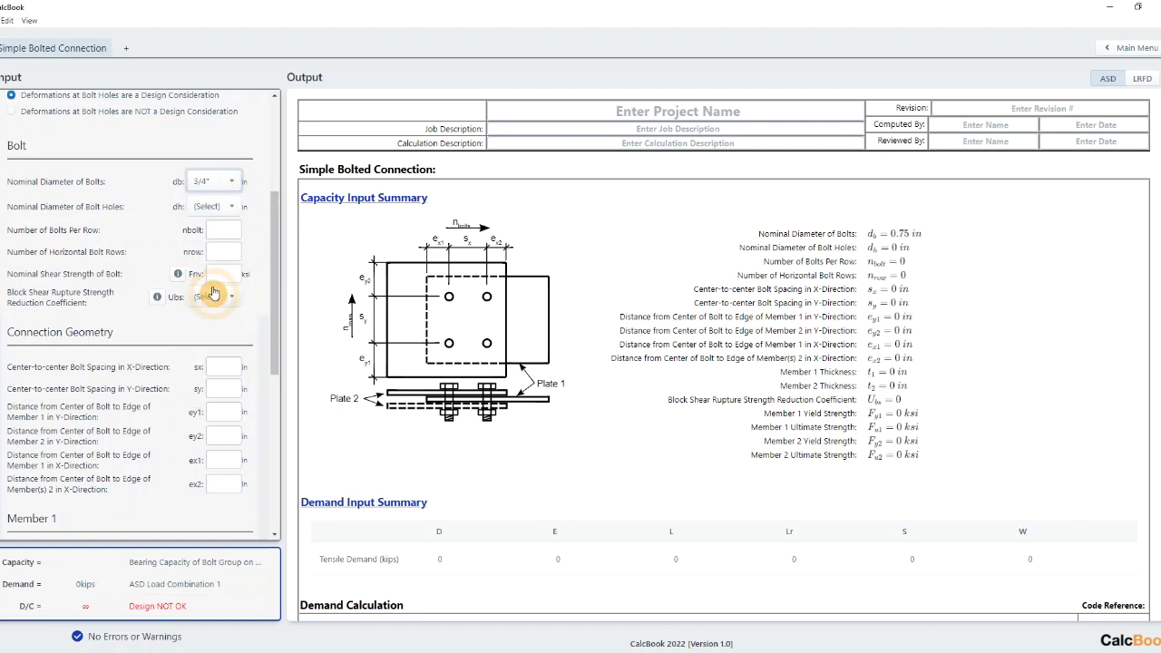
left_click(227, 206)
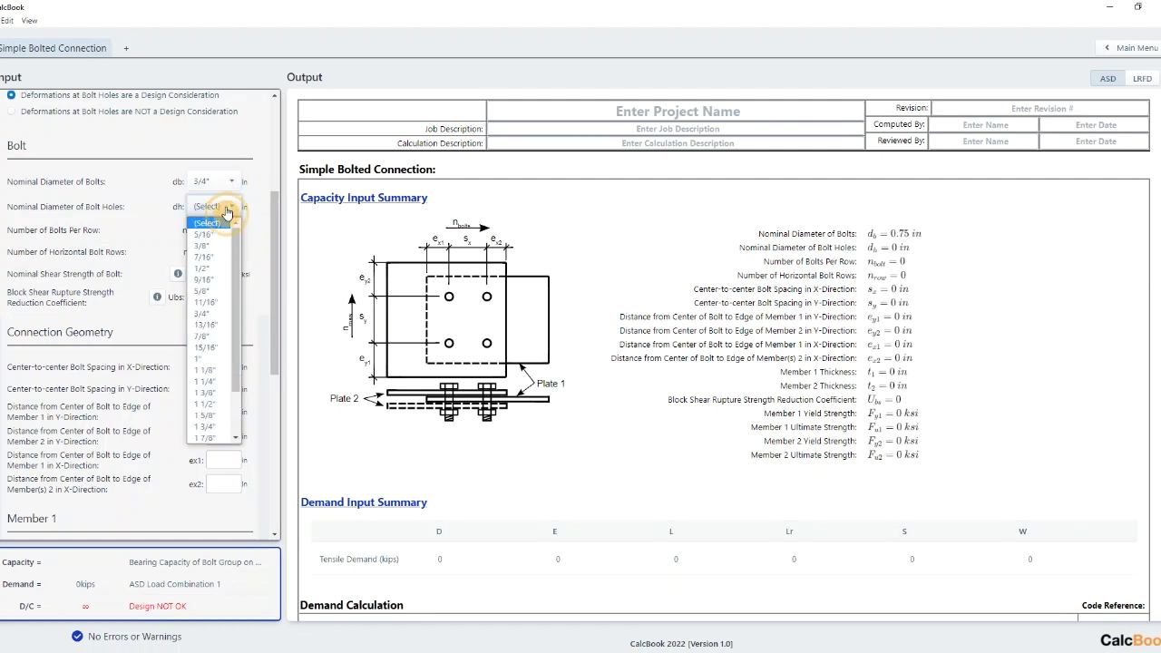
left_click(220, 326)
Step: Set the number of bolts per row to 3 and the number of horizontal bolt rows to 1
left_click(229, 228)
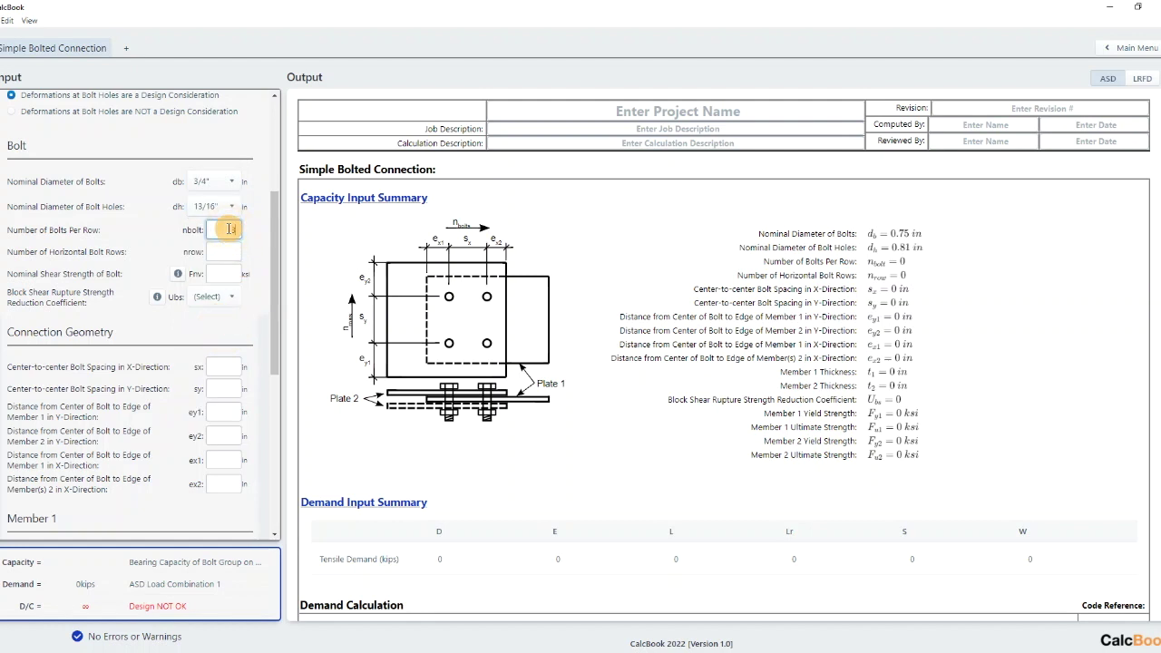
type("3")
key("Tab")
key("Tab")
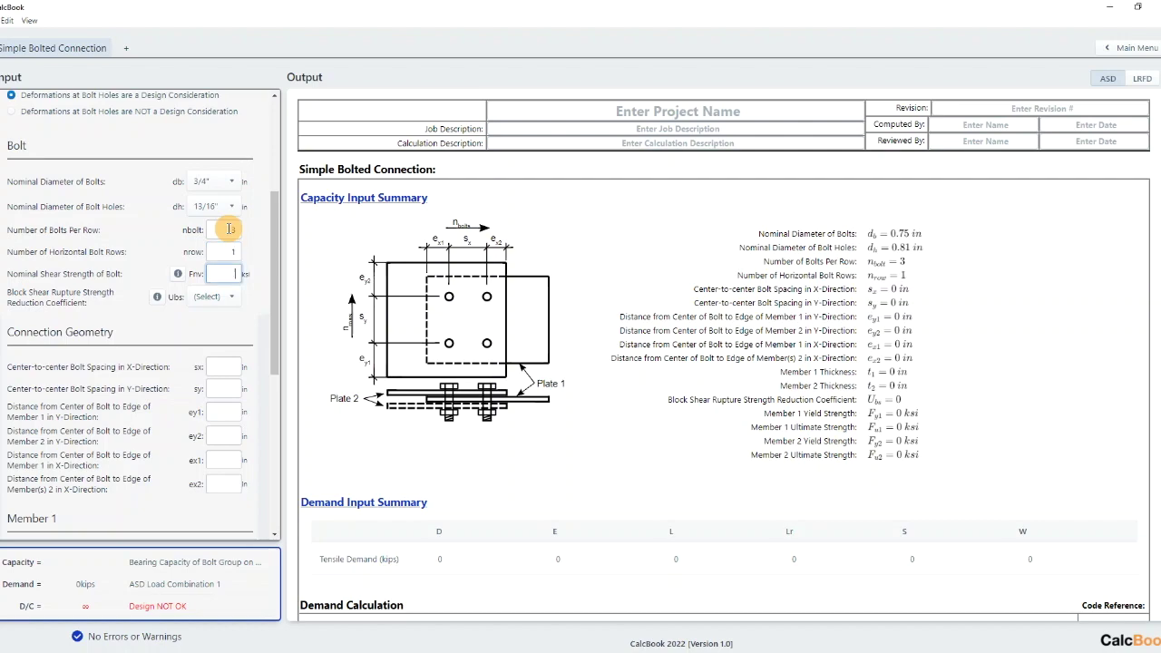
Step: Consult the fastener strength table and set the nominal shear strength of the bolts to 68 ksi
left_click(177, 273)
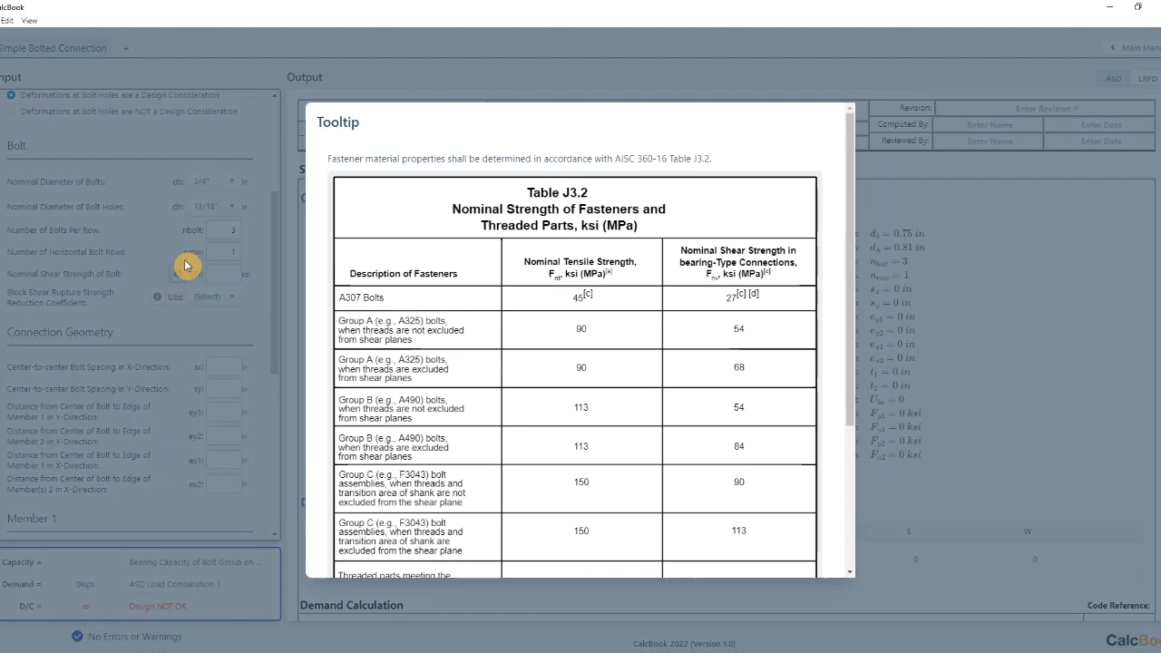
left_click_drag(853, 134, 861, 176)
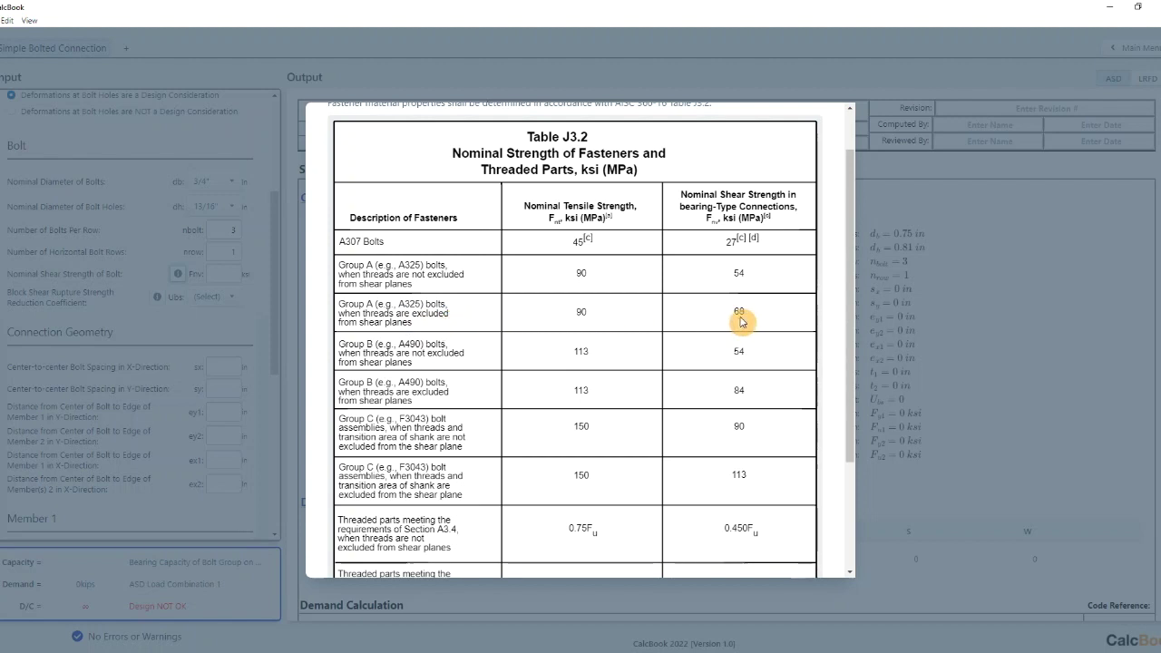
left_click(285, 302)
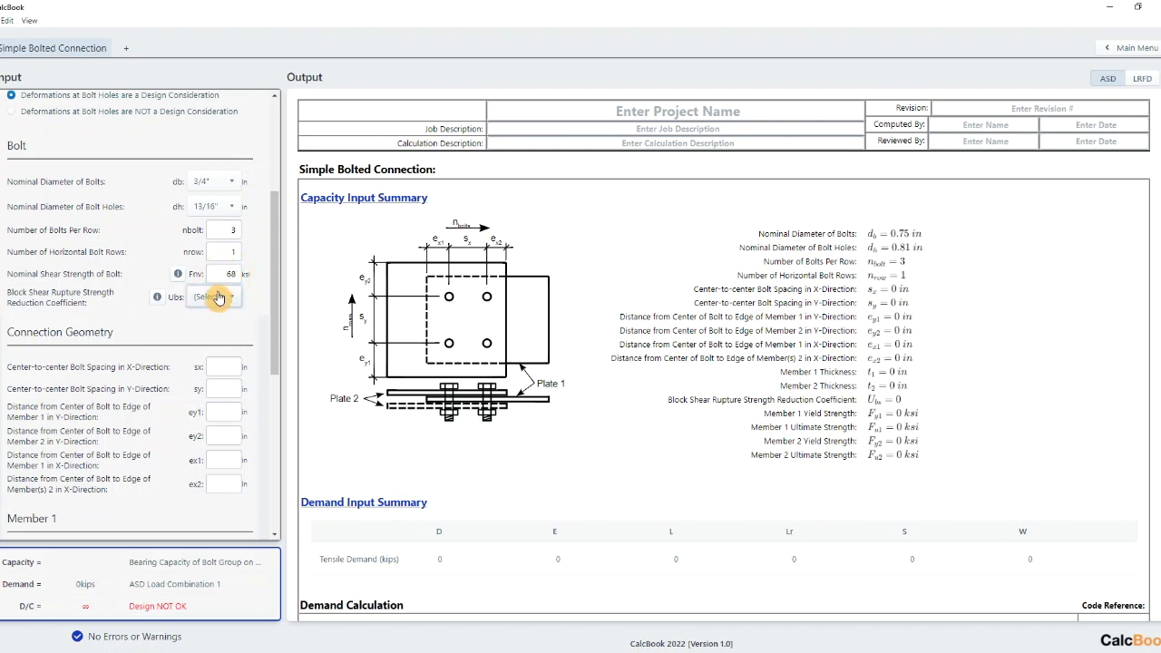
Step: Set the block shear rupture strength reduction coefficient to 1.0 and check its reference note
left_click(222, 298)
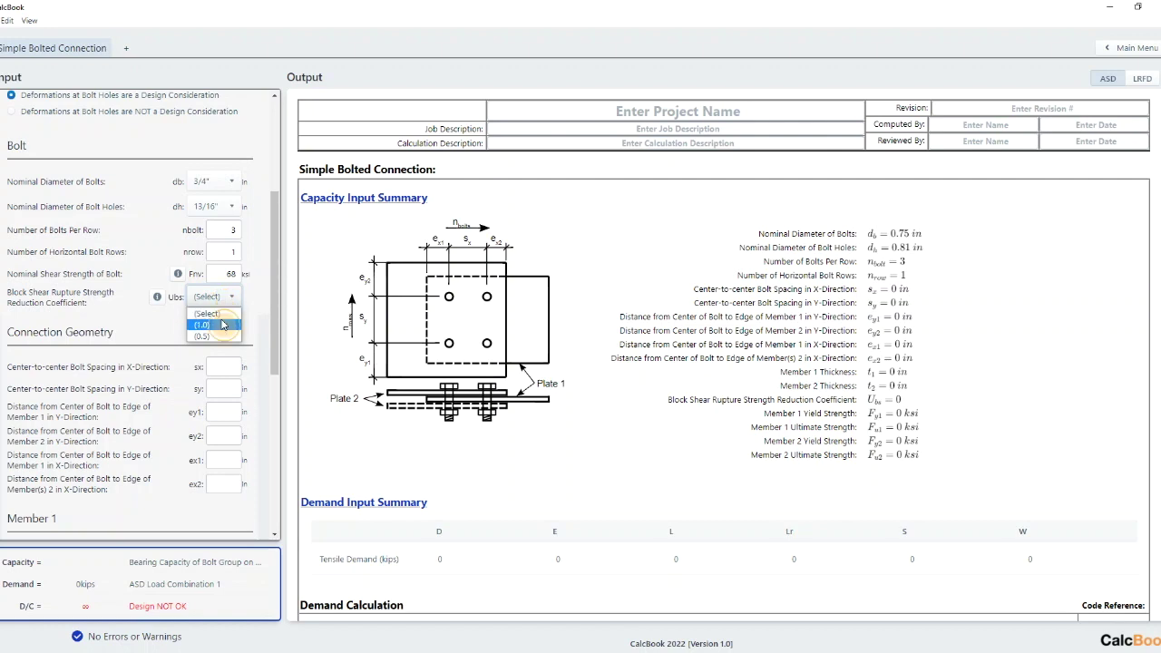
left_click(222, 324)
left_click(157, 297)
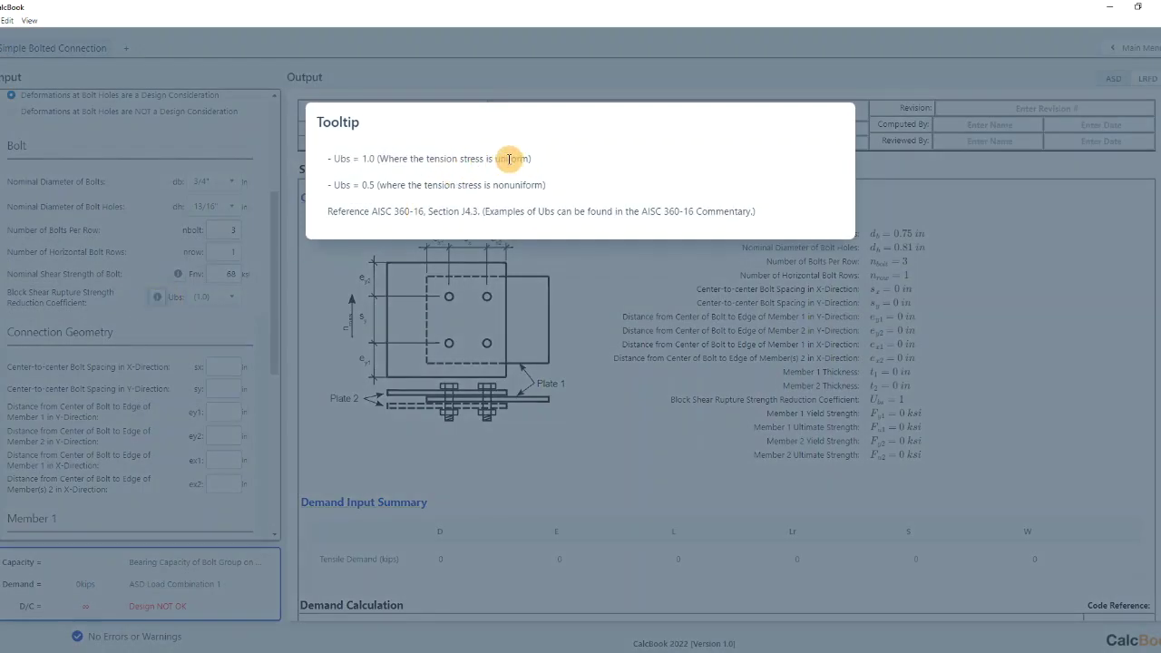
left_click(637, 282)
Step: Using the PDF problem statement's dimensions, set bolt spacing to 3 in in X and 0 in Y, and Member 1's Y edge distance to 1.5 in
left_click_drag(277, 223, 270, 263)
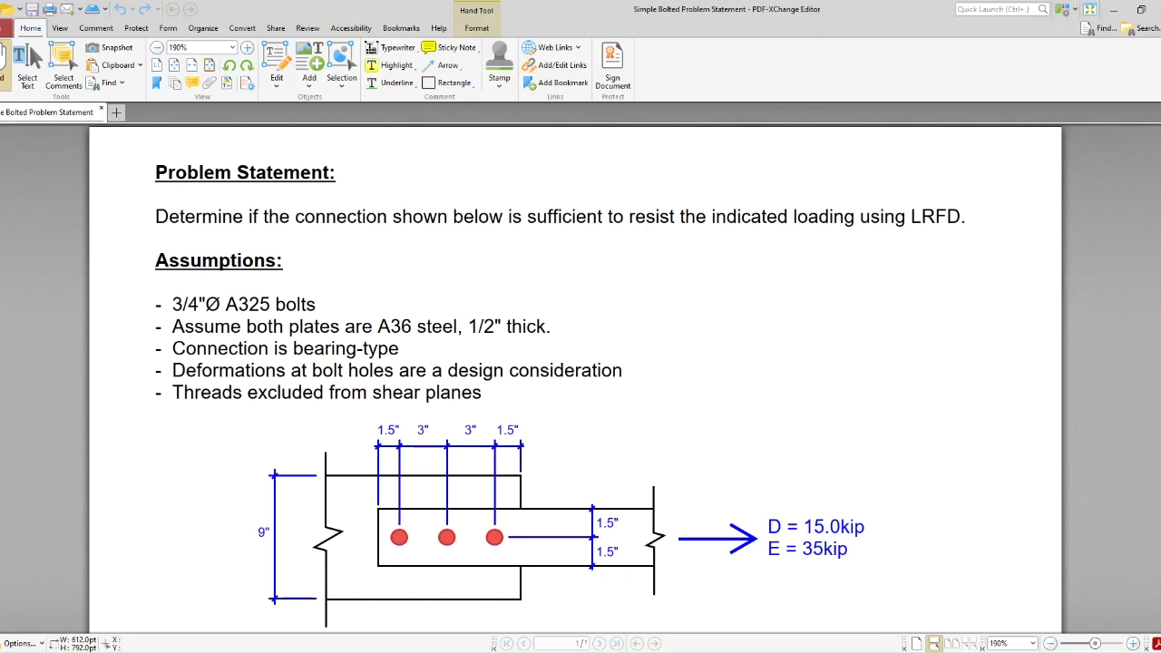
scroll(1144, 347, "down", 2)
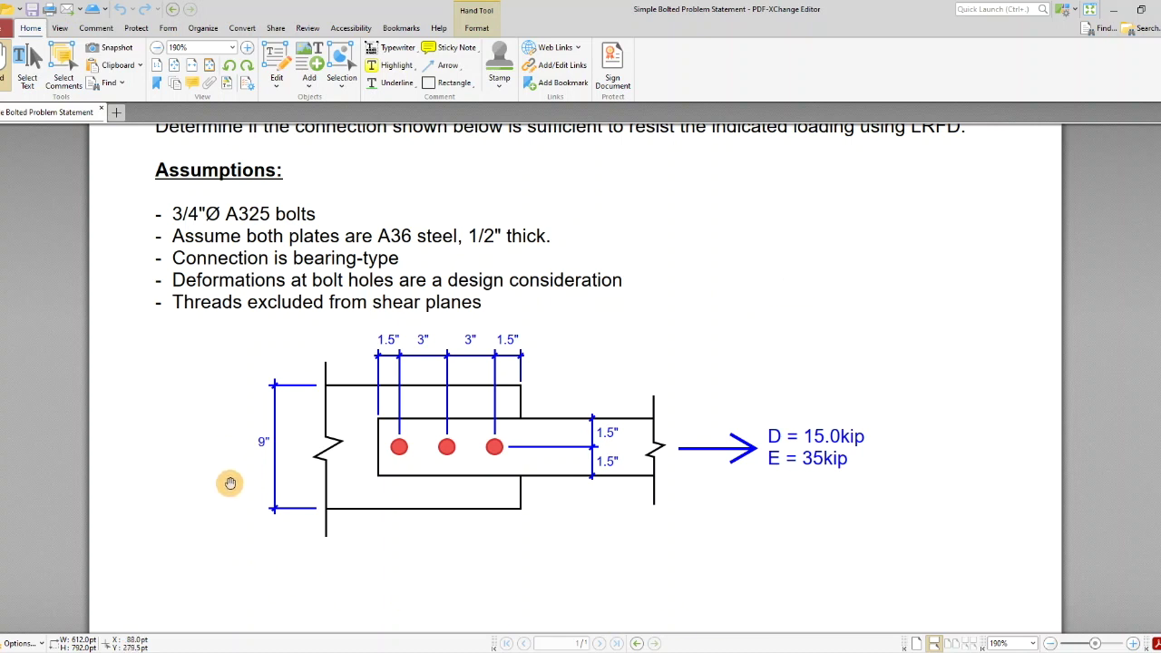
left_click(1113, 10)
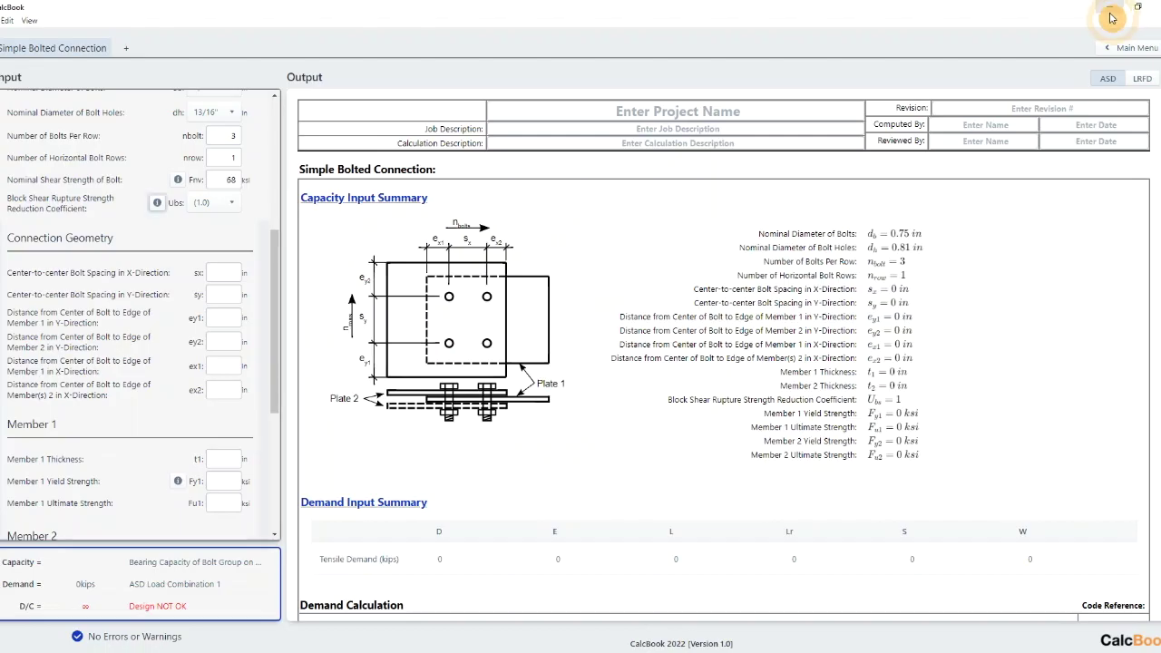
left_click(221, 270)
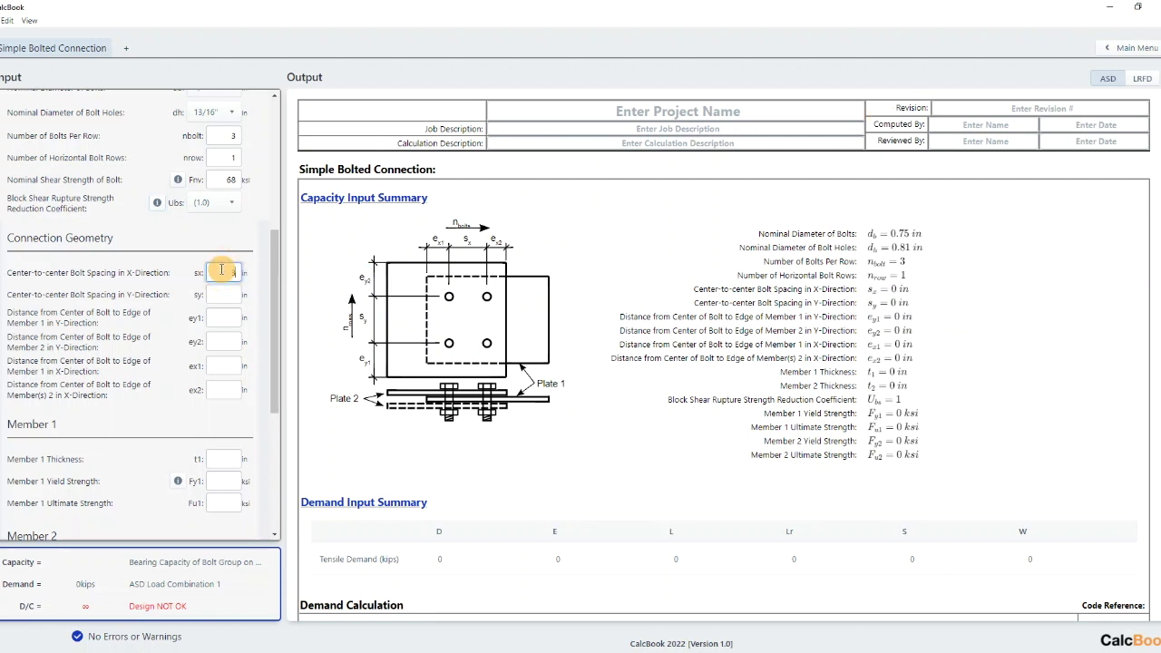
key("Tab")
key("Tab")
key("Tab")
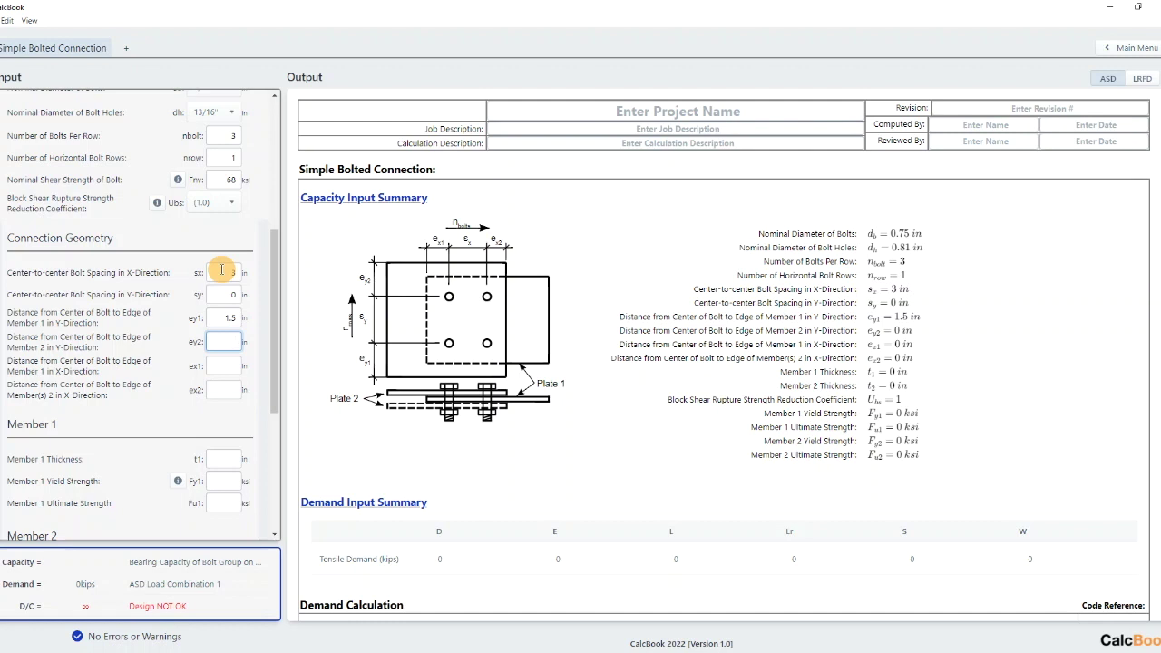
Step: Set Member 2's Y edge distance to 4.5 in and both members' X edge distances to 1.5 in
key("Tab")
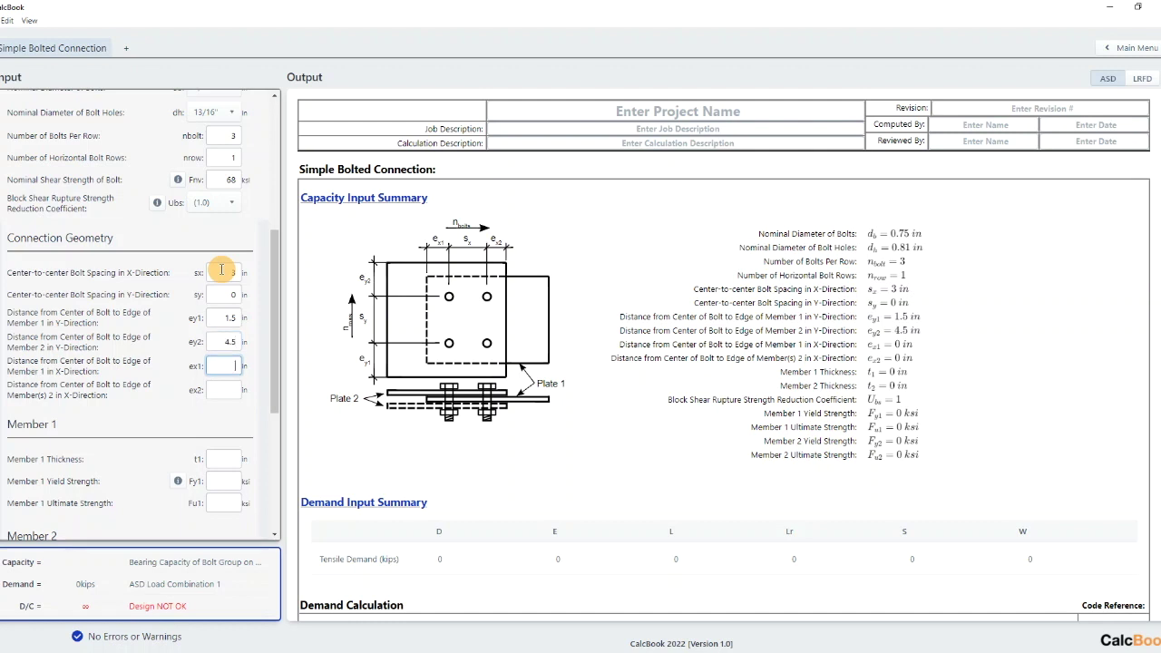
type("1.5")
key("Tab")
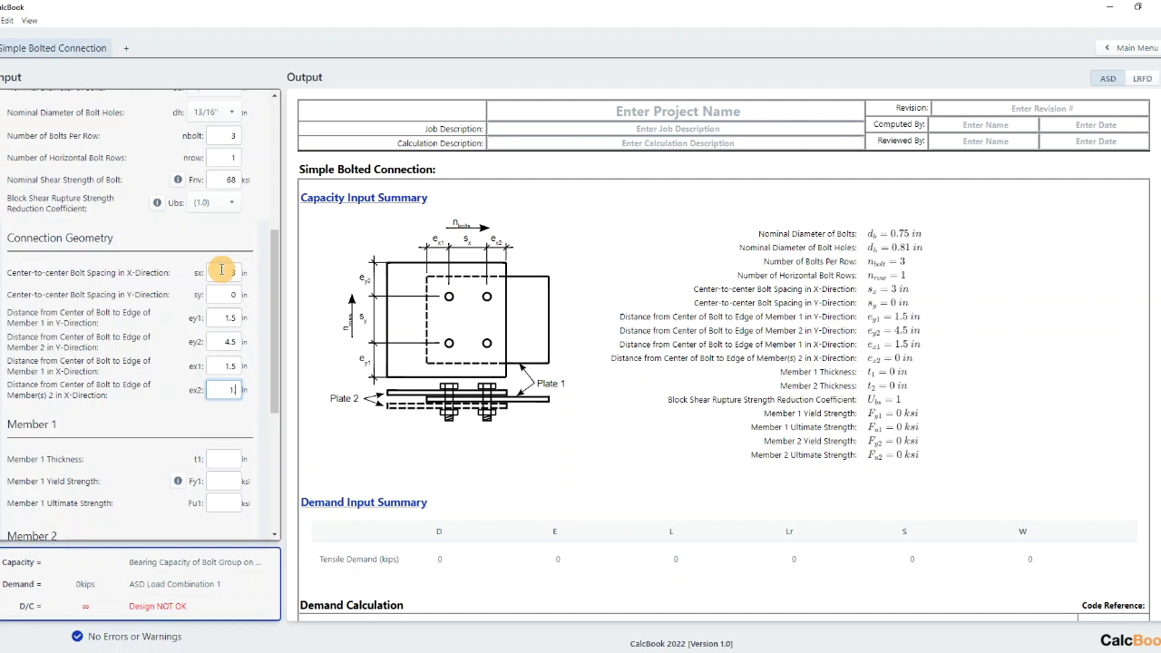
key("Tab")
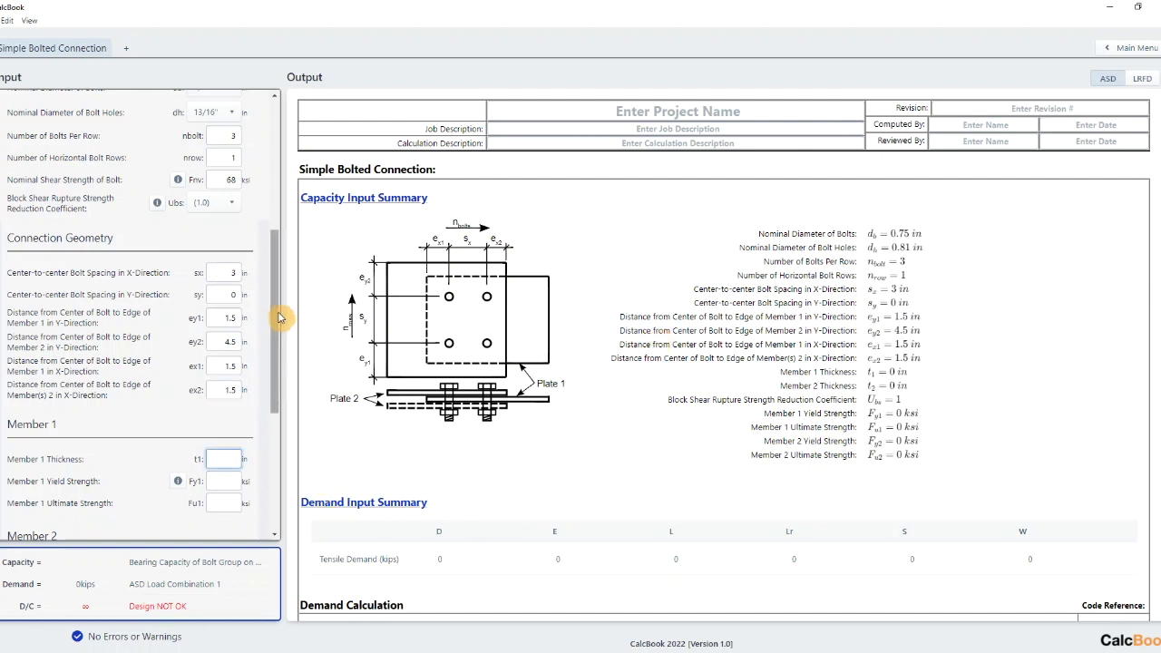
Step: Define Member 1 with 0.5 in thickness, 36 ksi yield and 58 ksi ultimate strength, consulting the plate specification table for A36 steel
scroll(276, 317, "down", 2)
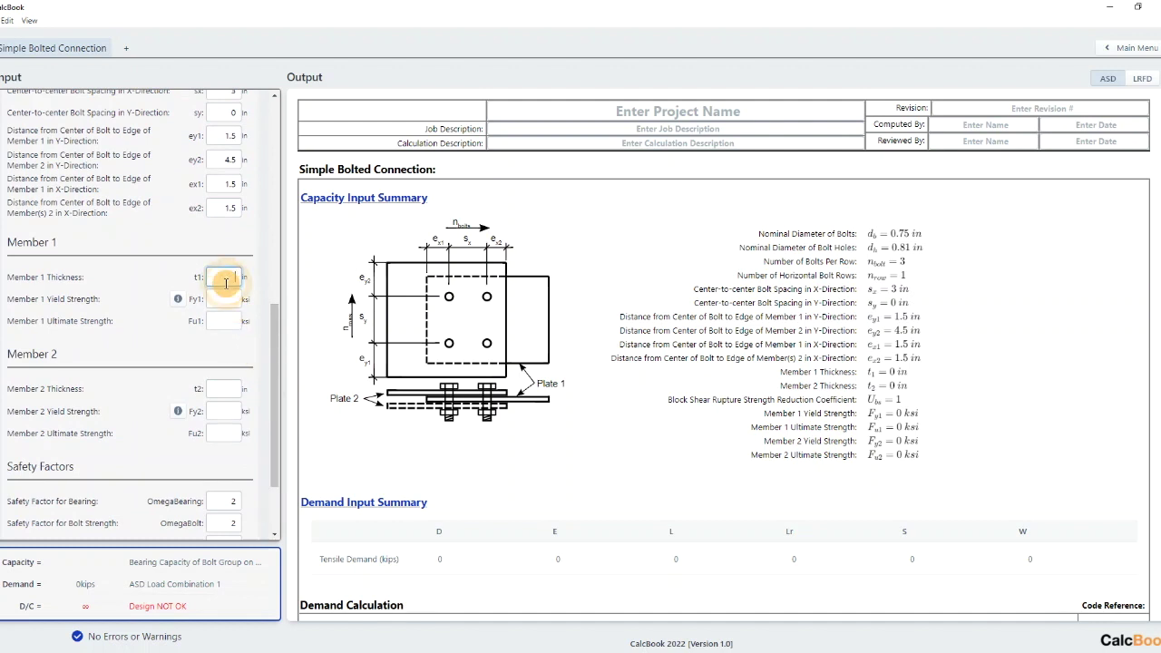
key("Tab")
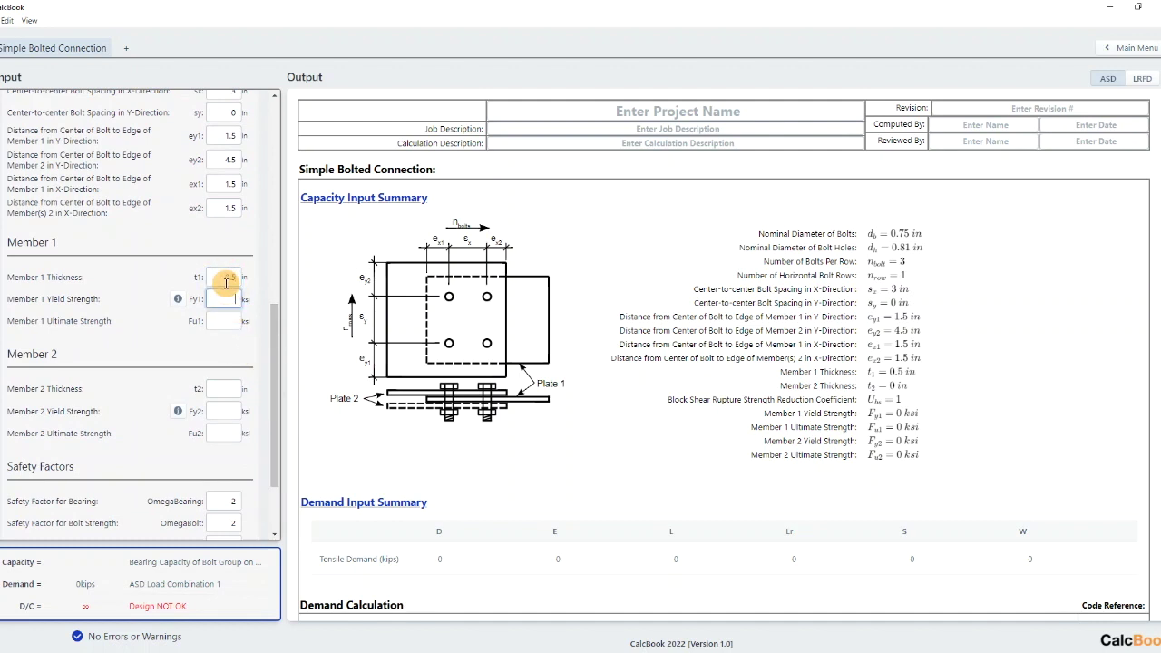
left_click(177, 300)
left_click_drag(847, 137, 864, 184)
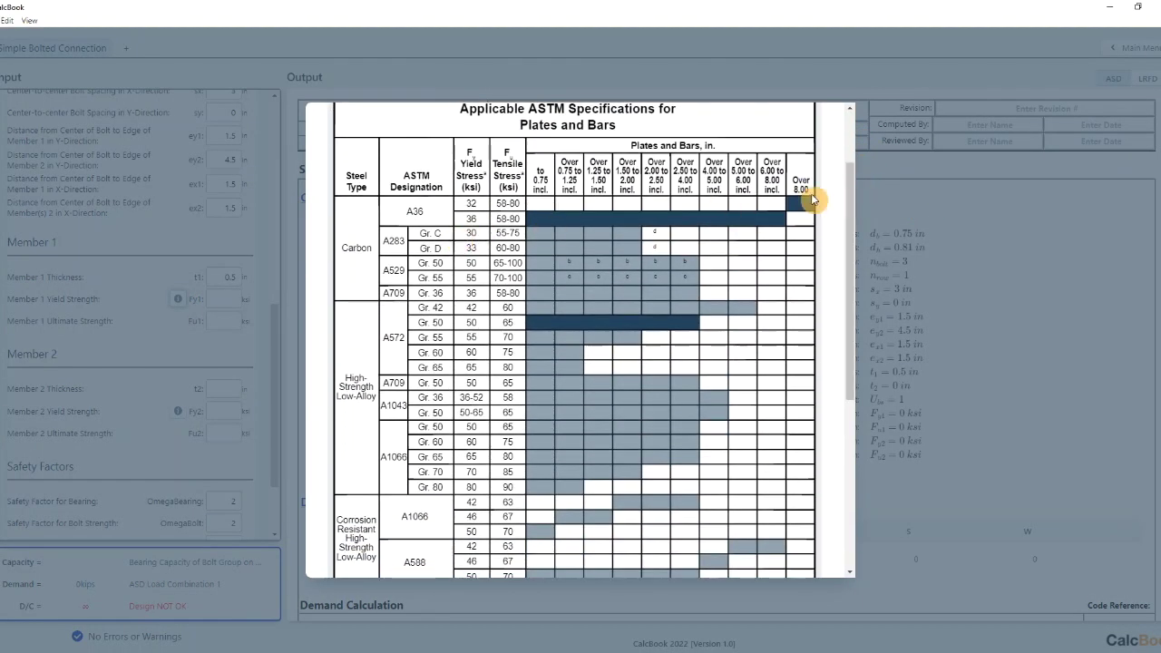
left_click(952, 225)
left_click(219, 299)
type("36")
key("Tab")
type("5")
key("Tab")
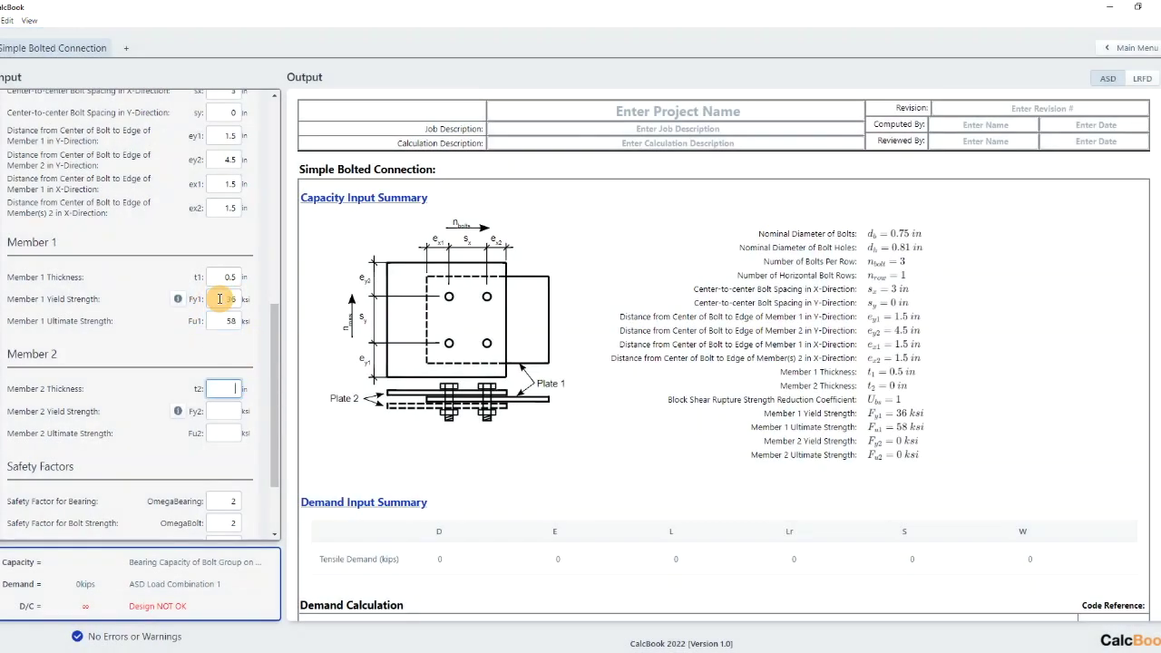
Step: Define Member 2 with 0.5 in thickness, 36 ksi yield strength and 58 ksi ultimate strength
key("Tab")
type("36")
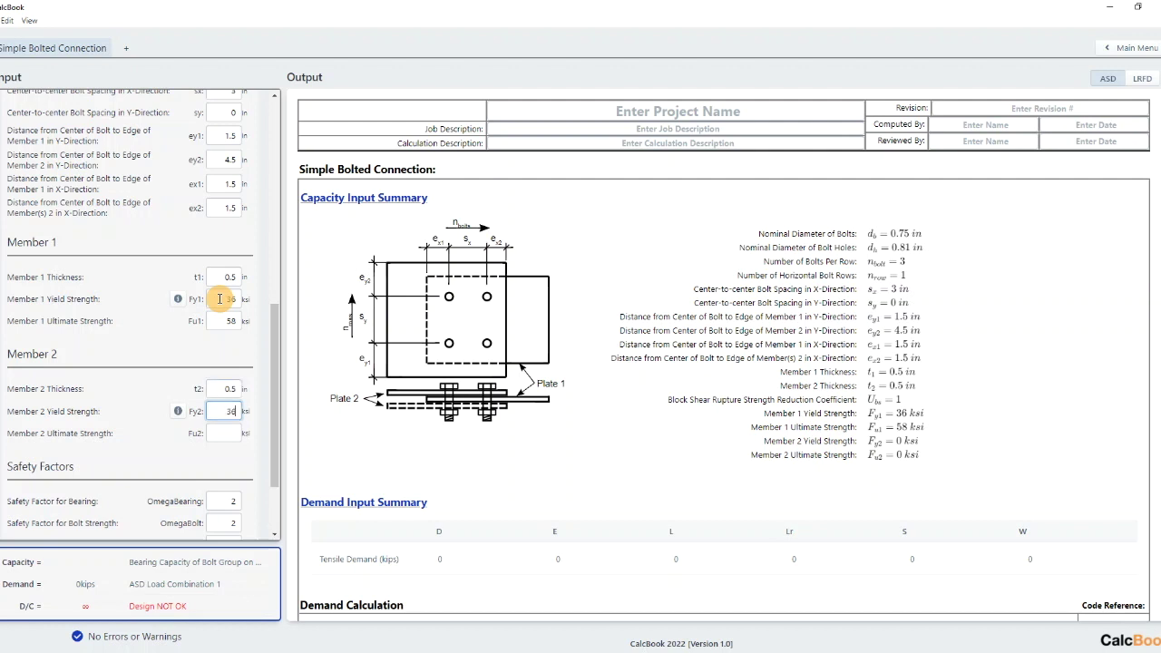
key("Tab")
type("58")
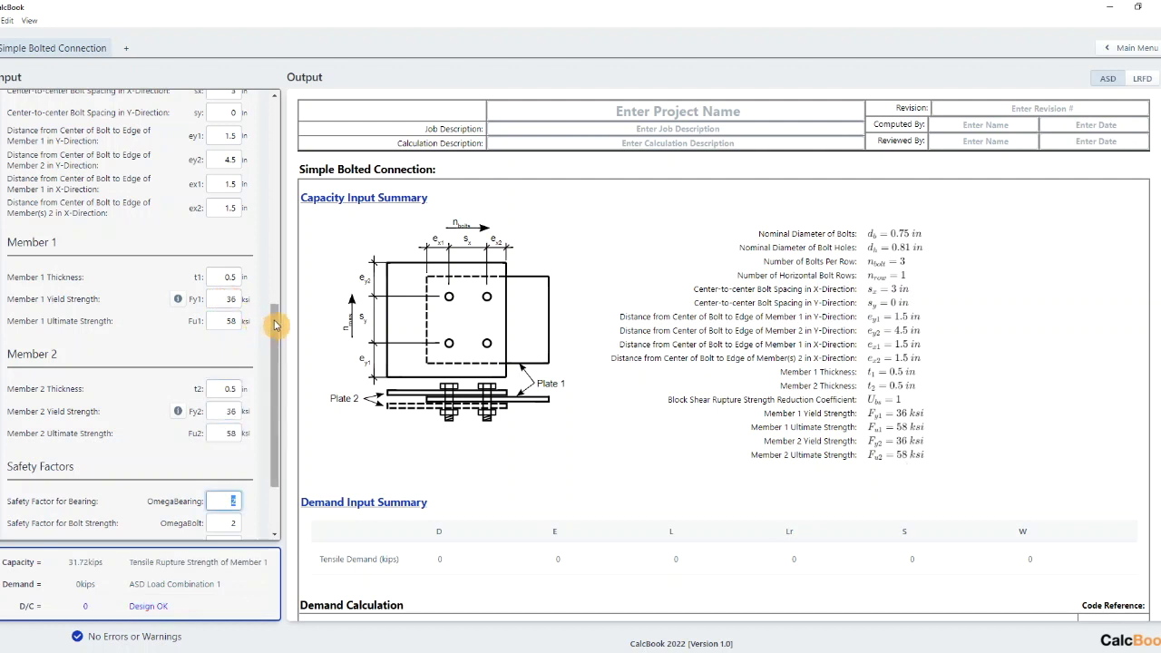
Step: Switch the calculation from ASD to LRFD and open the demand inputs
scroll(274, 327, "down", 3)
left_click(217, 399)
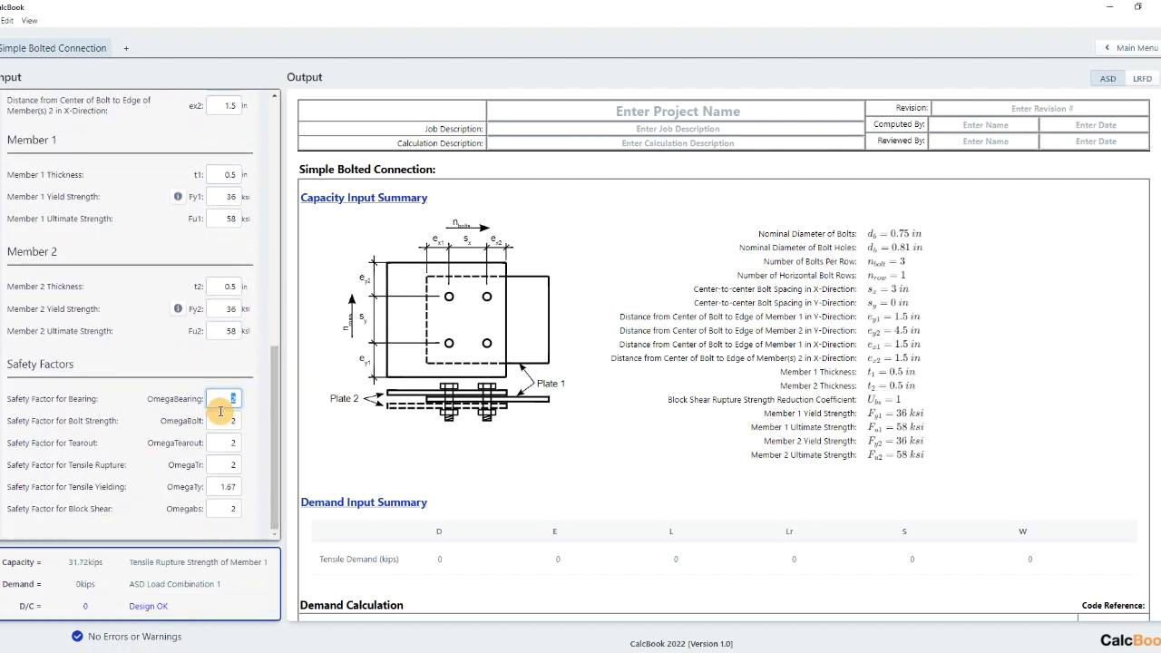
left_click(1142, 80)
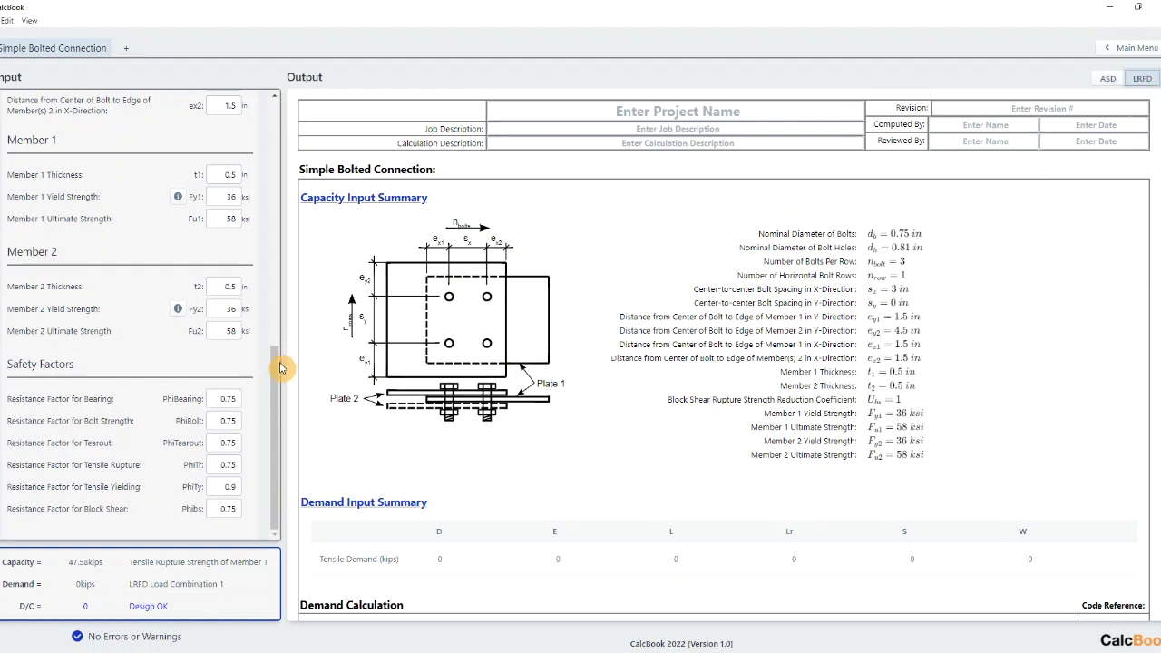
left_click_drag(280, 367, 272, 100)
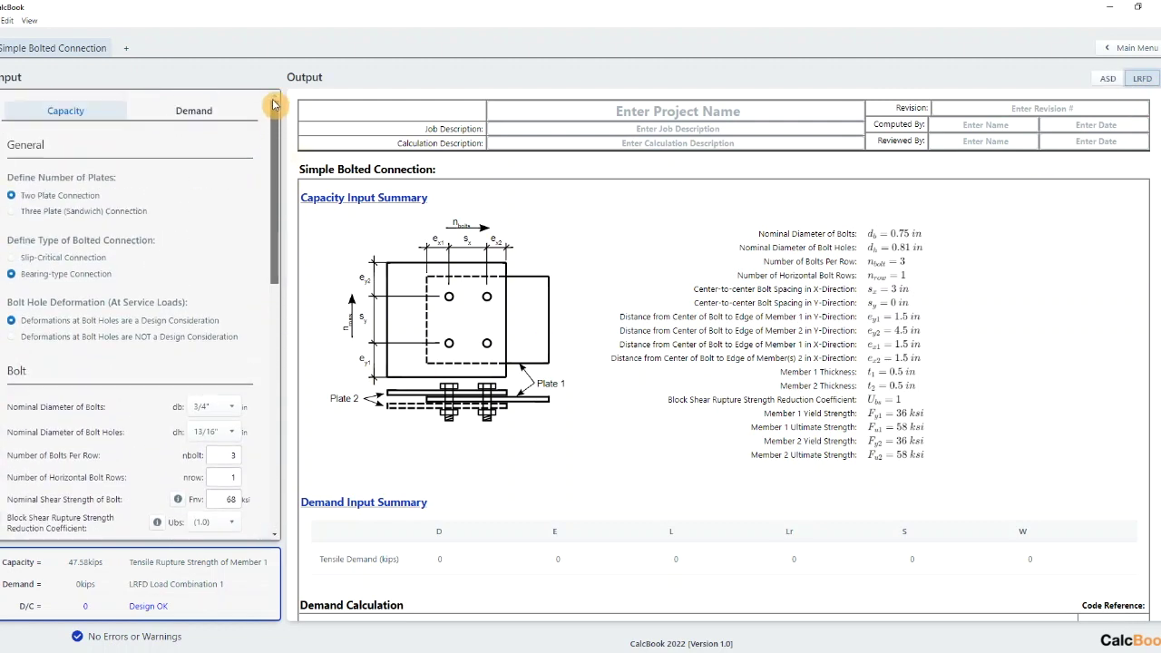
left_click(206, 110)
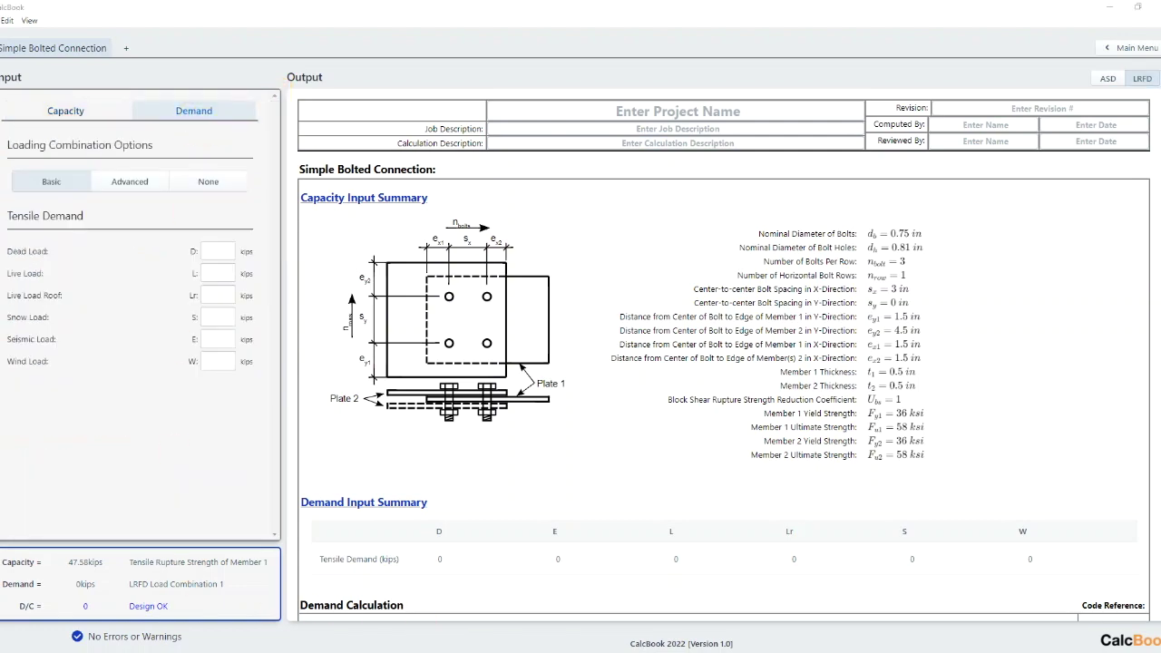
Step: Set the tensile demand to a 15 kip dead load and a 35 kip seismic load, consulting the PDF problem statement
key("alt+Tab")
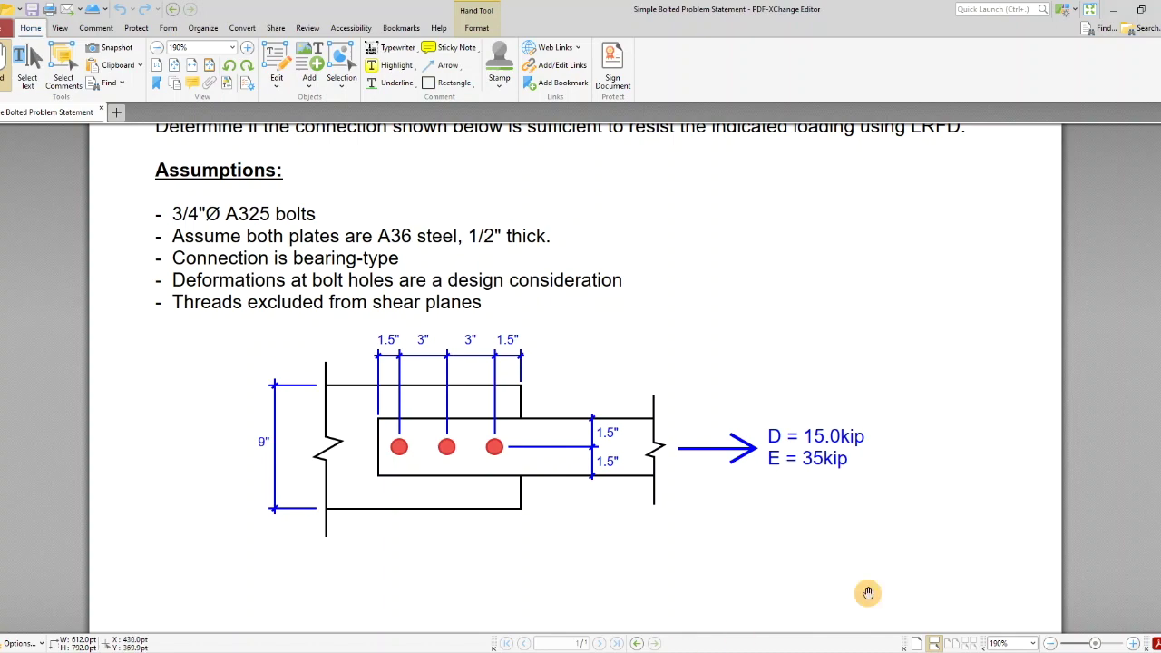
left_click(1113, 9)
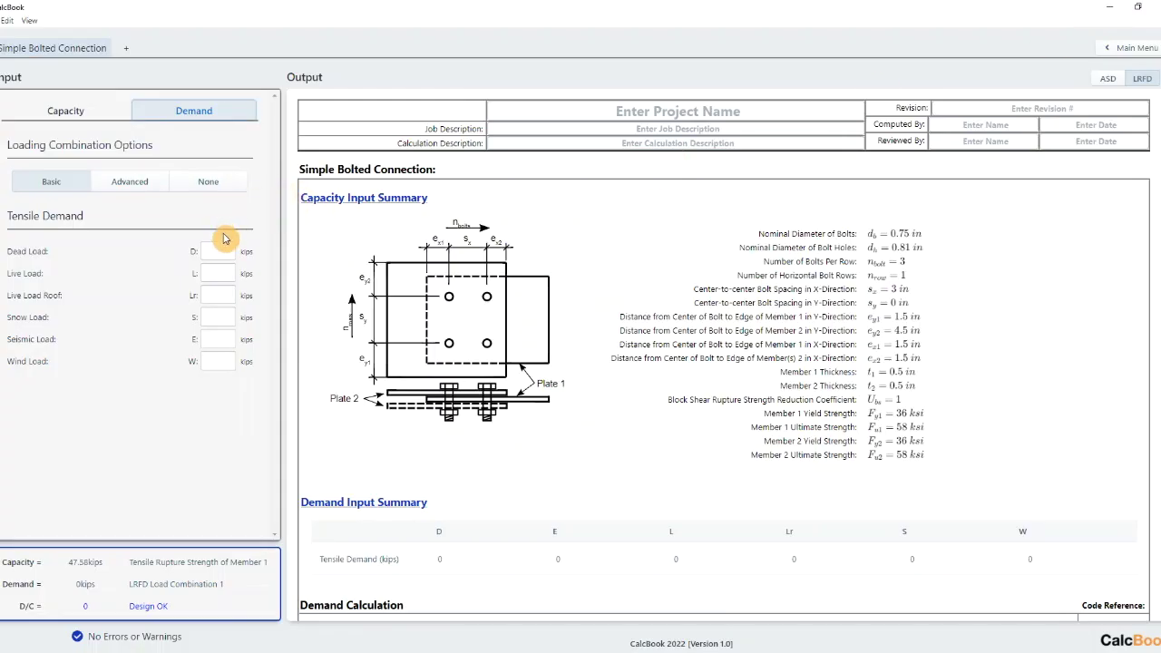
left_click(218, 245)
type("1")
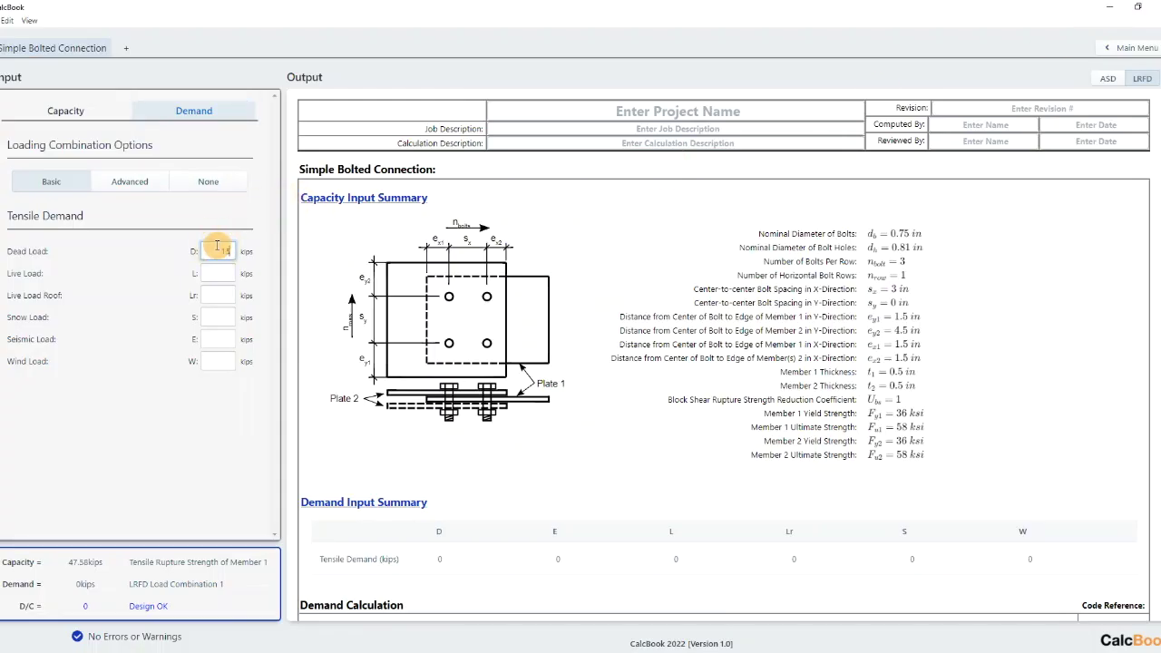
type("5")
key("Tab")
key("Tab")
key("Tab")
key("Tab")
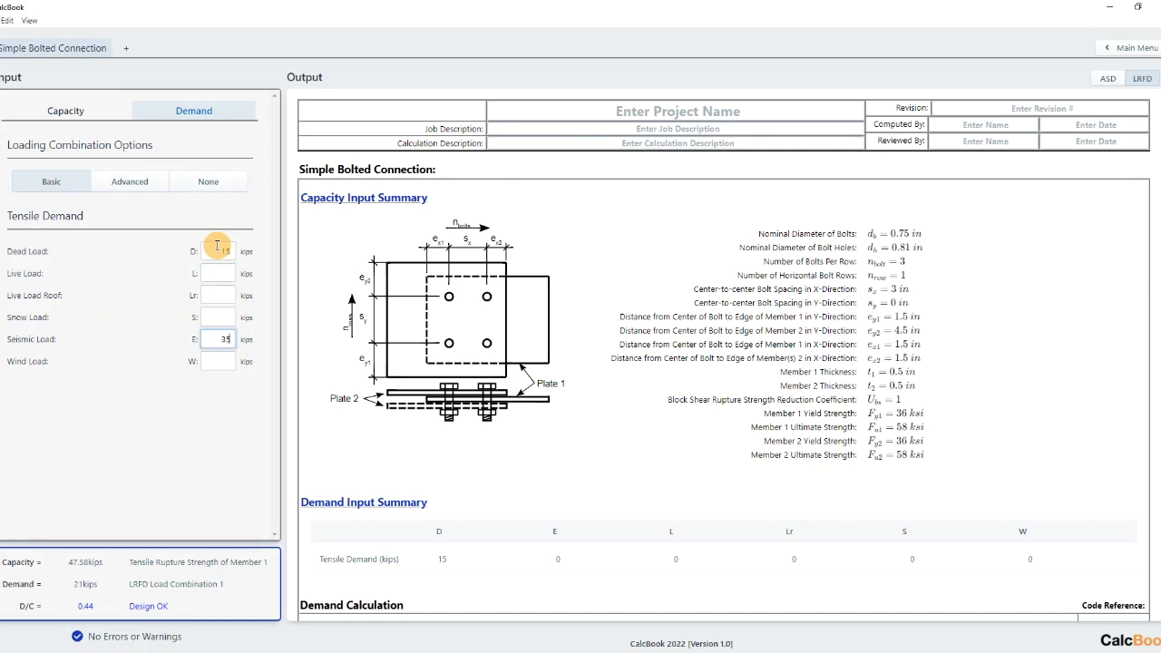
type("35")
key("Tab")
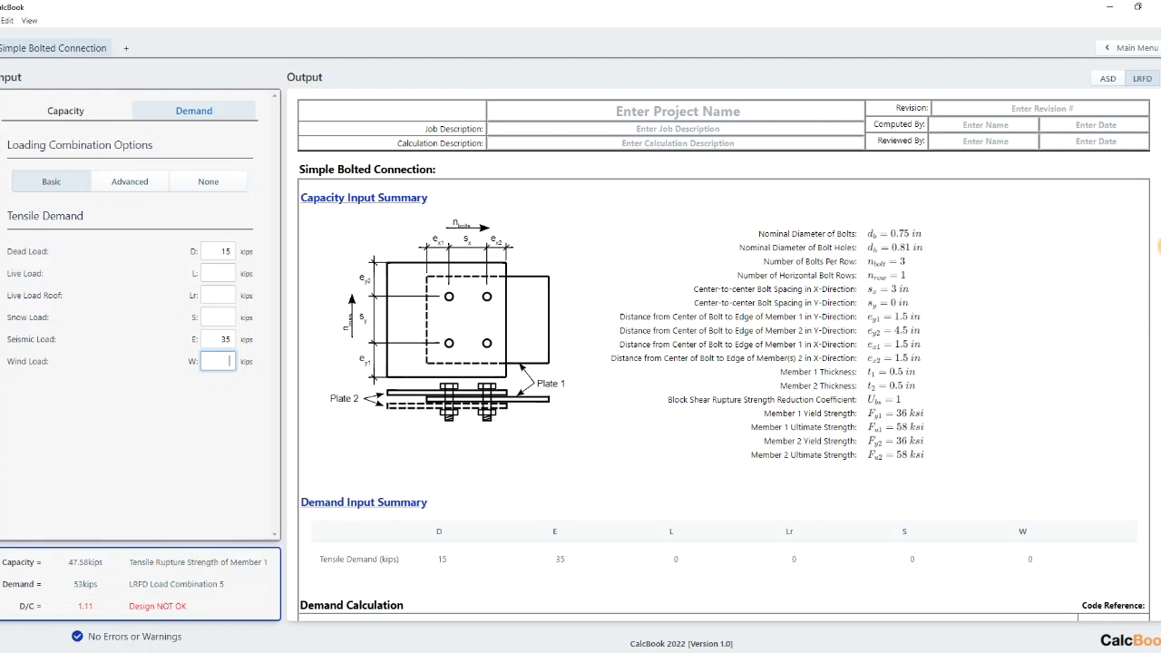
Step: Examine the tensile rupture calculations for Member 1 and Member 2, including effective net area and nominal strength, and collapse the section
scroll(725, 354, "down", 5)
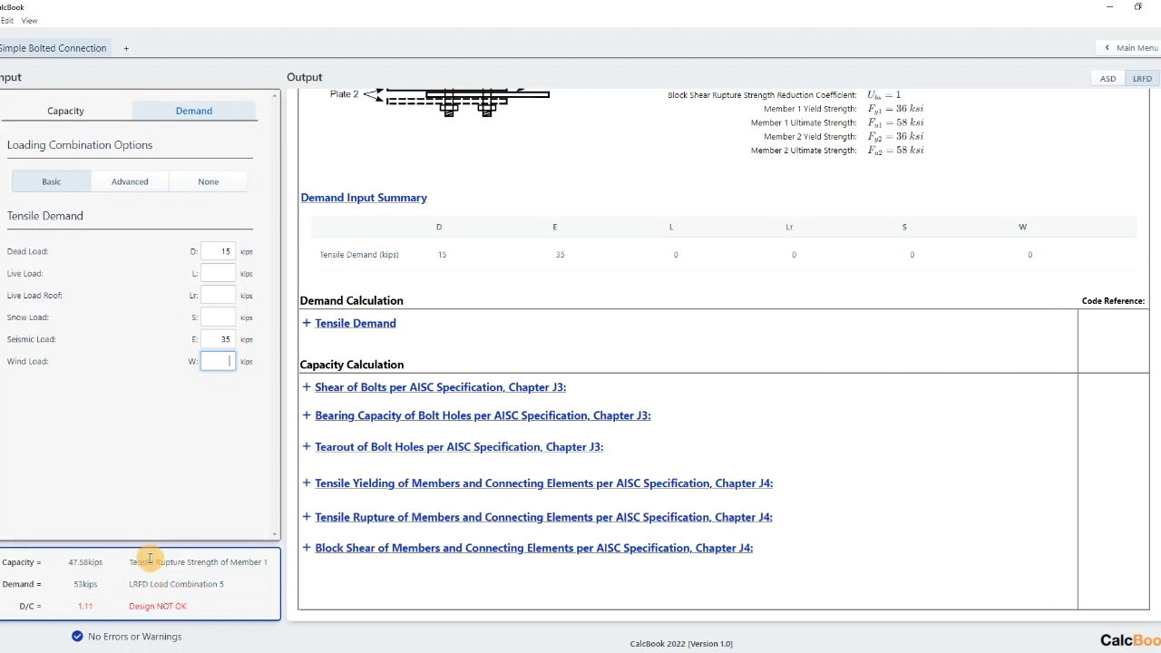
left_click(379, 516)
scroll(946, 474, "down", 1)
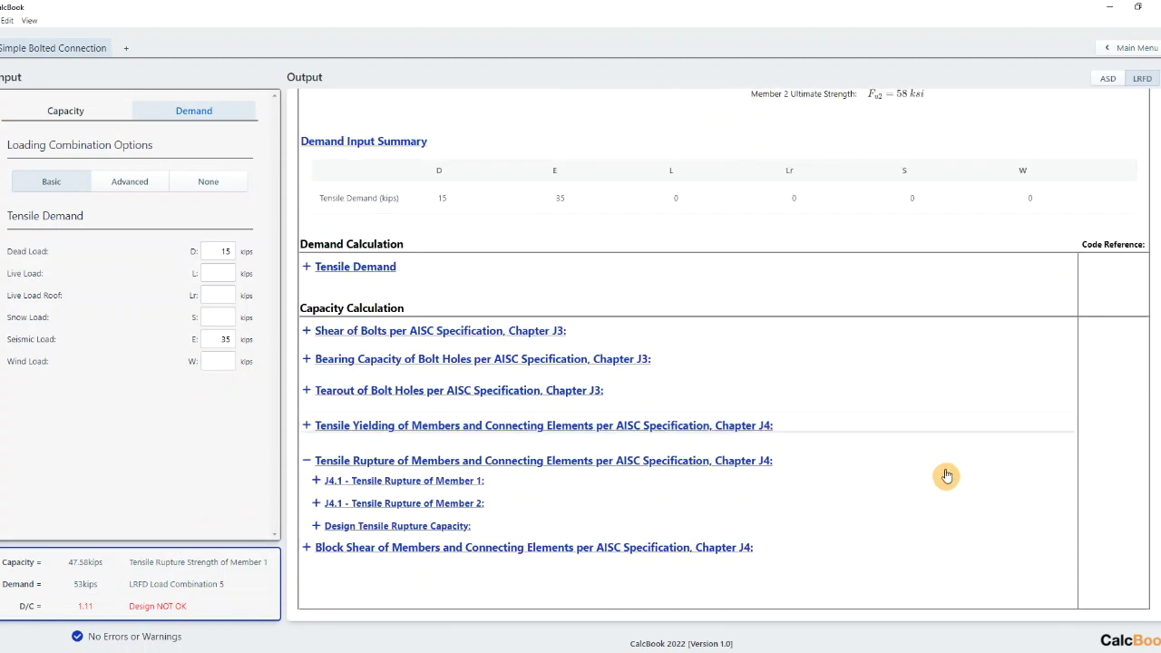
left_click(437, 486)
scroll(952, 362, "down", 3)
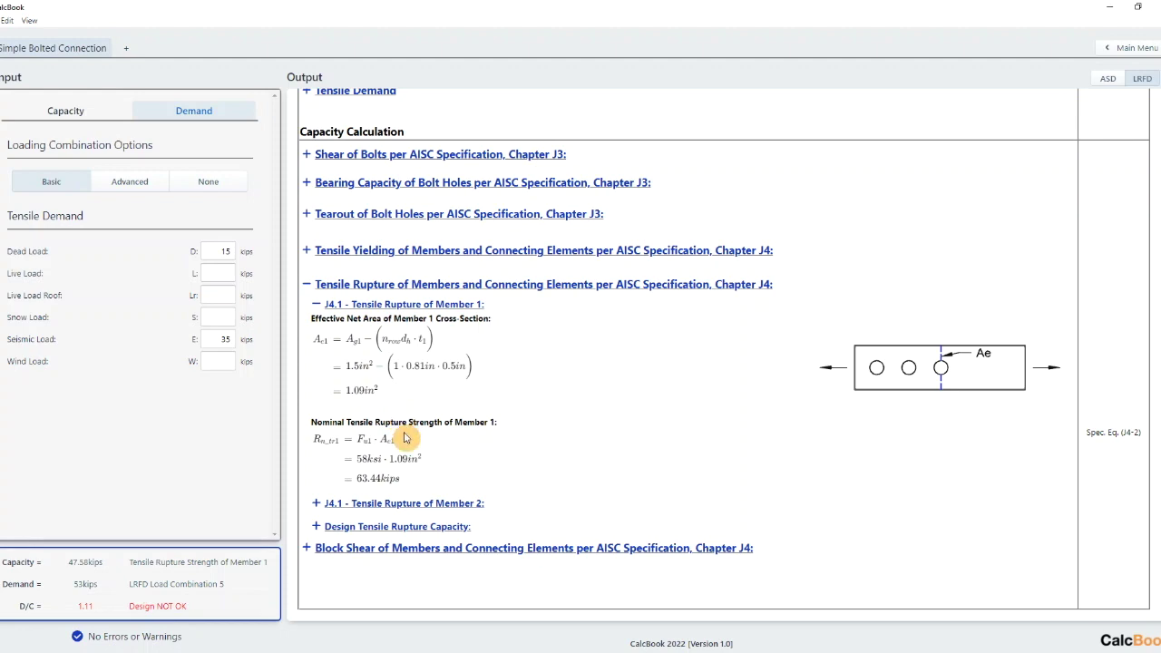
left_click(459, 505)
scroll(505, 441, "down", 3)
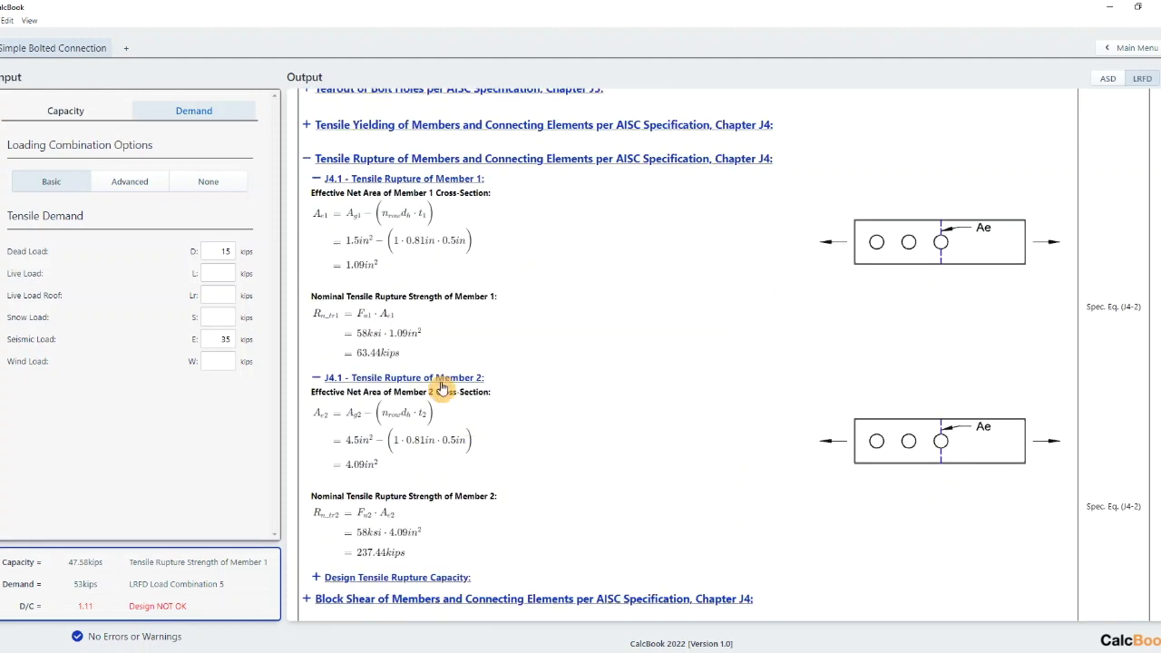
scroll(453, 420, "down", 1)
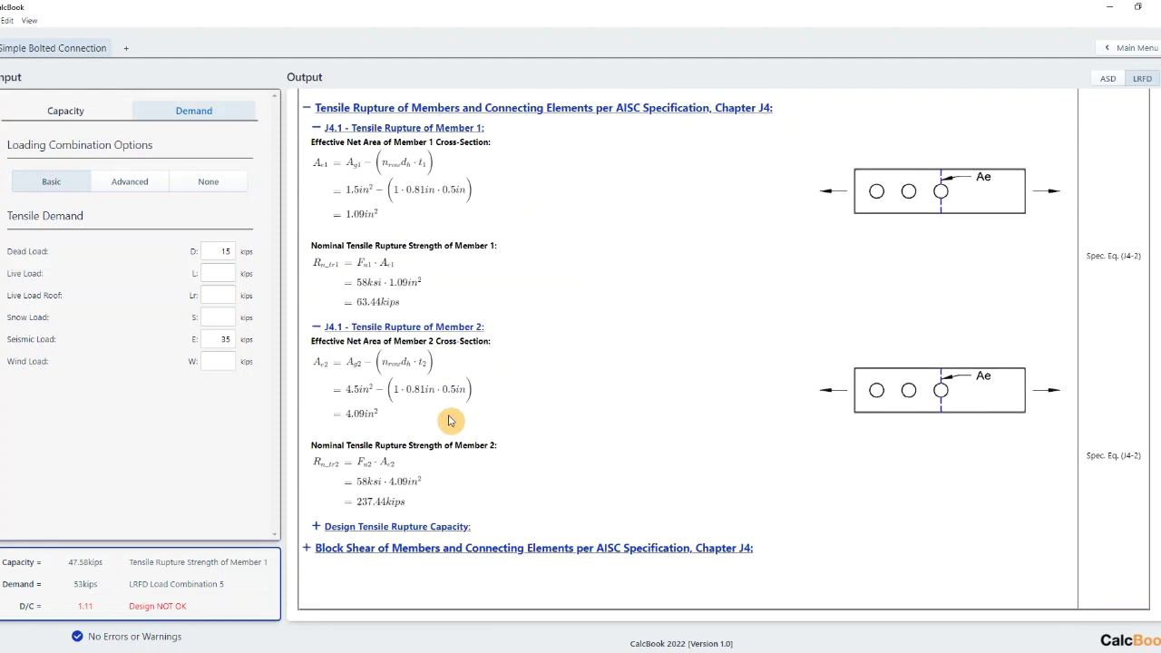
left_click(423, 326)
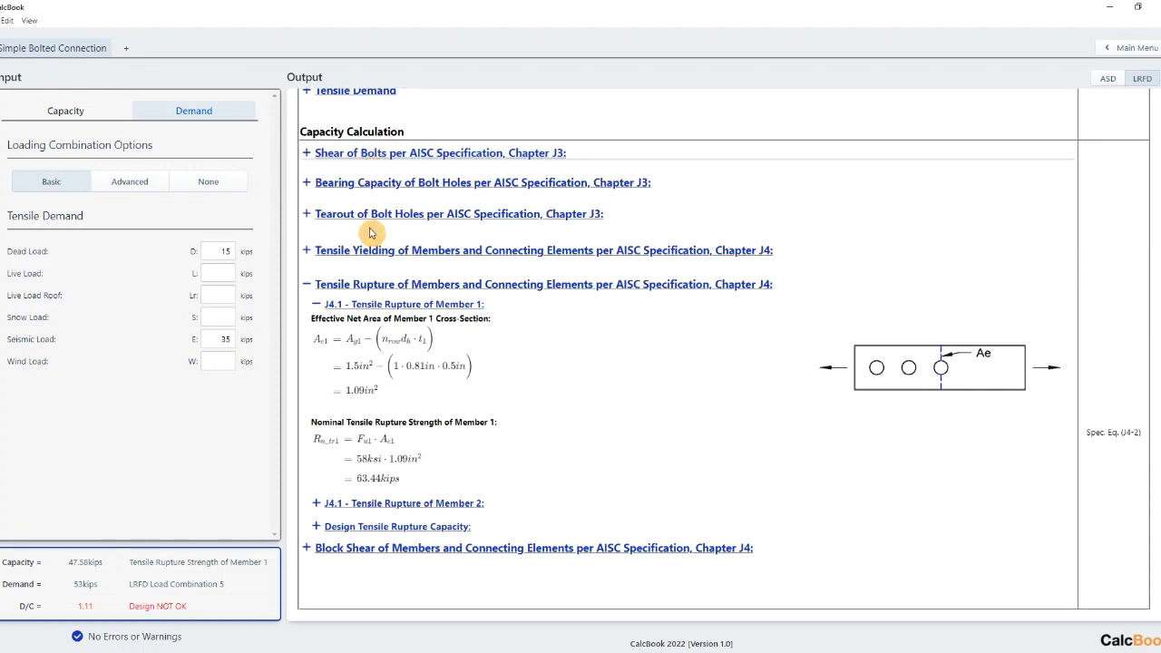
left_click(367, 279)
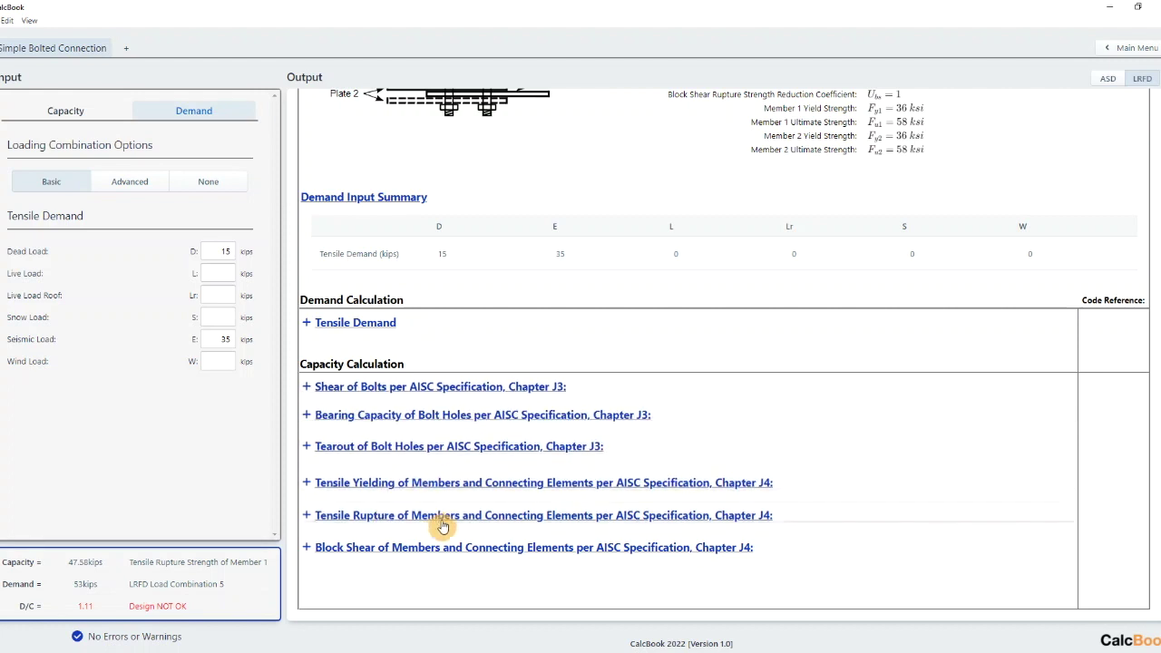
Step: Examine the block shear center failure calculation for Member 1, including its shear and tensile areas and nominal rupture strength
left_click(696, 516)
scroll(894, 479, "down", 3)
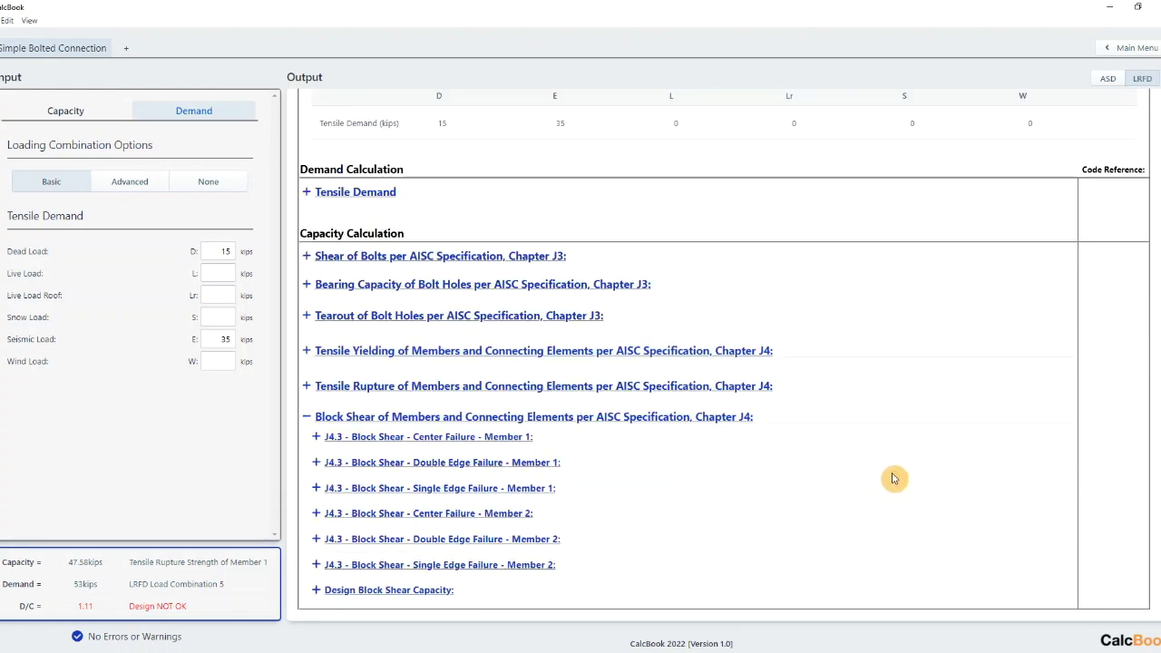
left_click(516, 439)
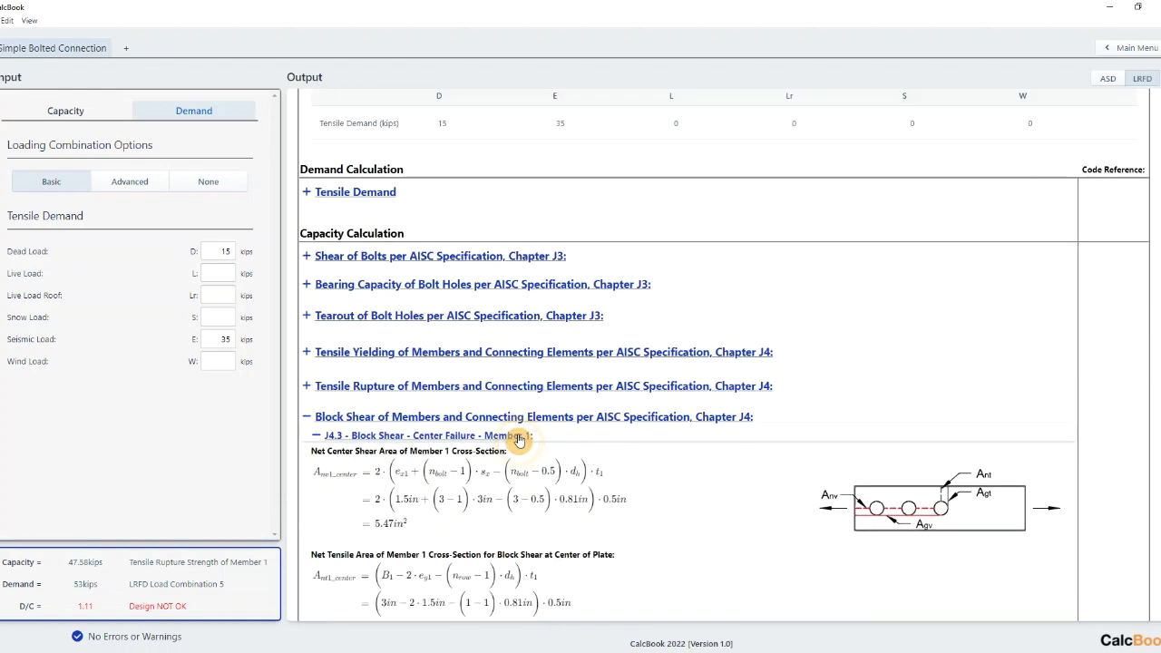
scroll(1023, 397, "down", 7)
scroll(1025, 399, "down", 1)
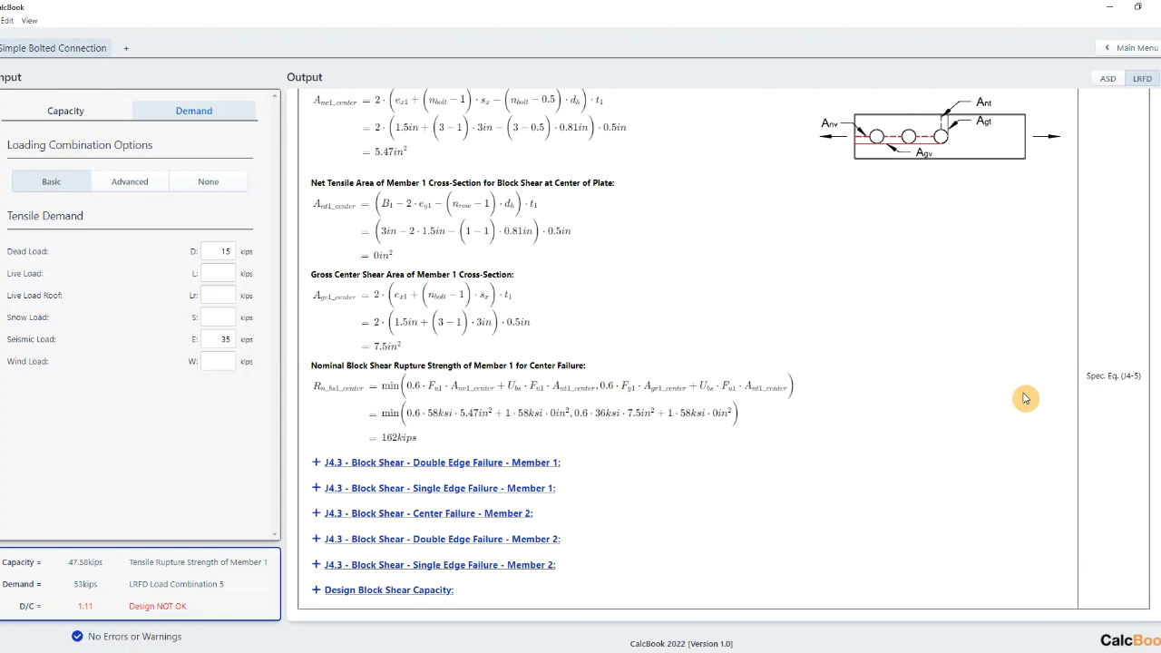
scroll(1021, 398, "up", 1)
scroll(1021, 415, "up", 3)
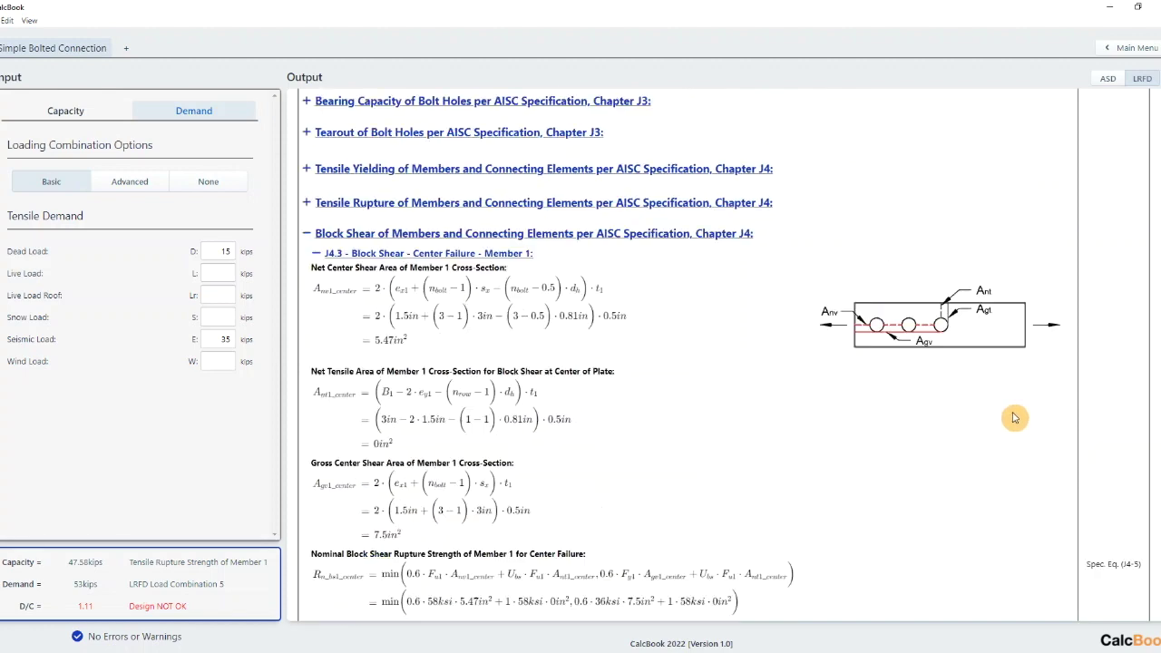